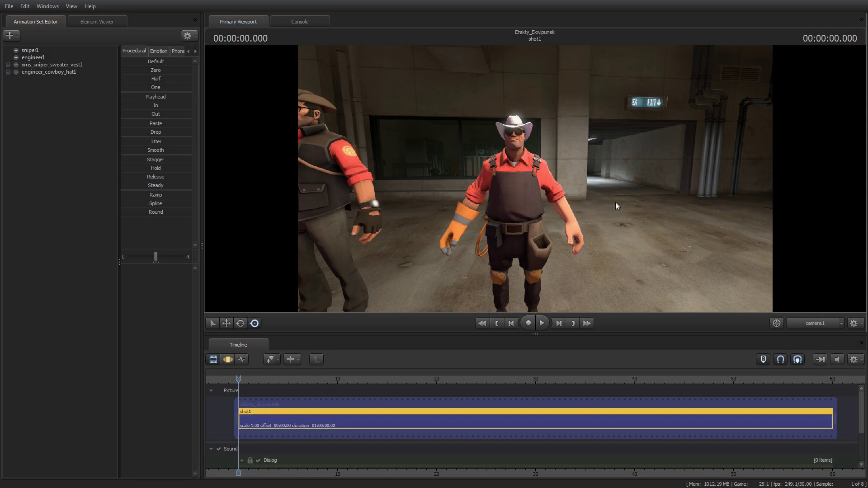
- Add the w_ttg_max_gun weapon model as a new animation set, filtering the model files by "max"
key("a")
left_click_drag(615, 202, 535, 179)
key("d")
key("w")
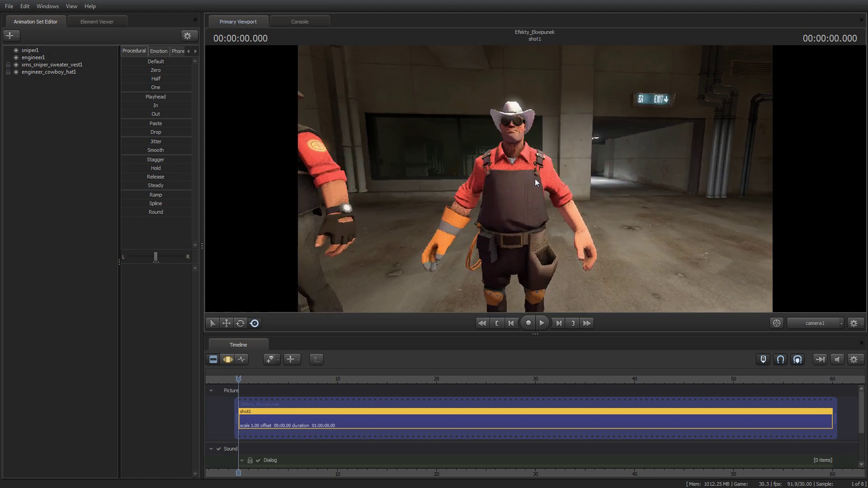
right_click(74, 170)
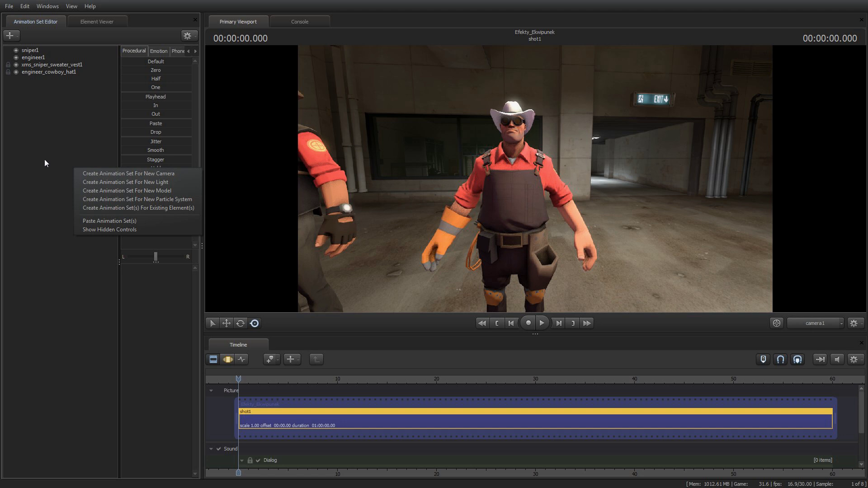
left_click(124, 191)
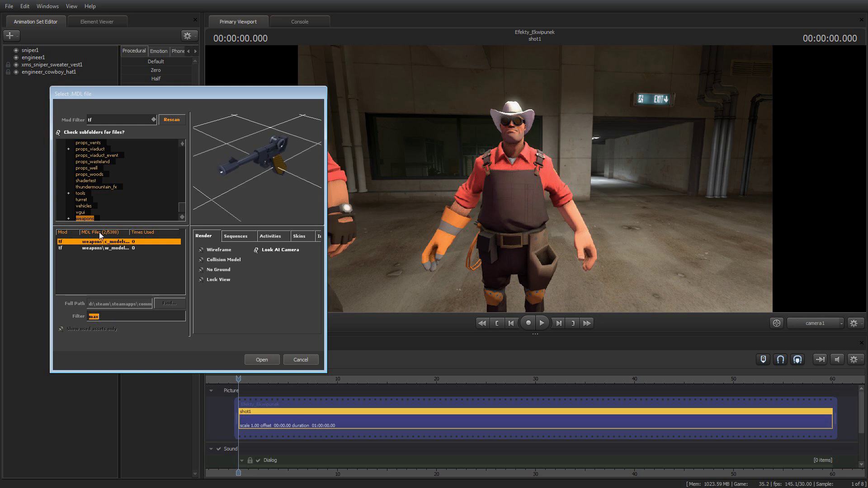
key("BackSpace")
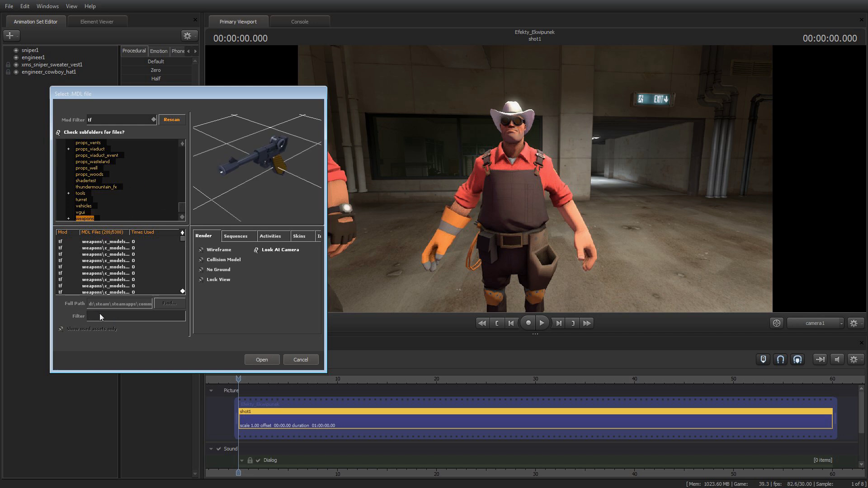
type("max")
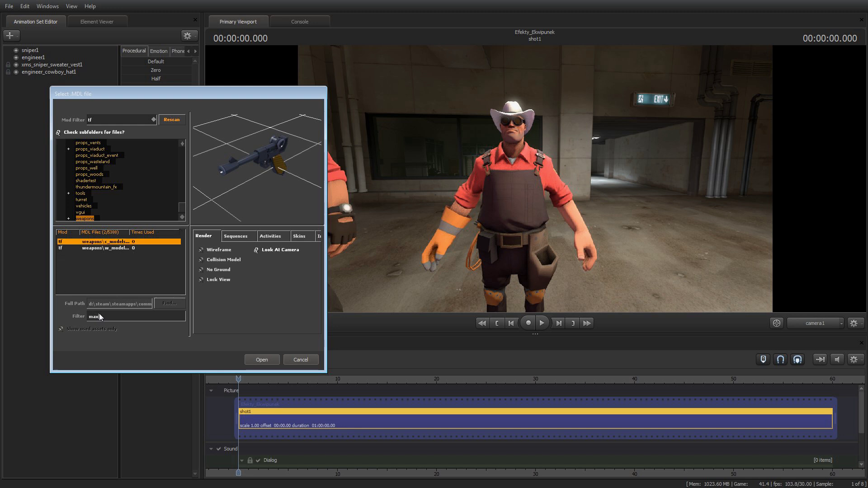
left_click(110, 248)
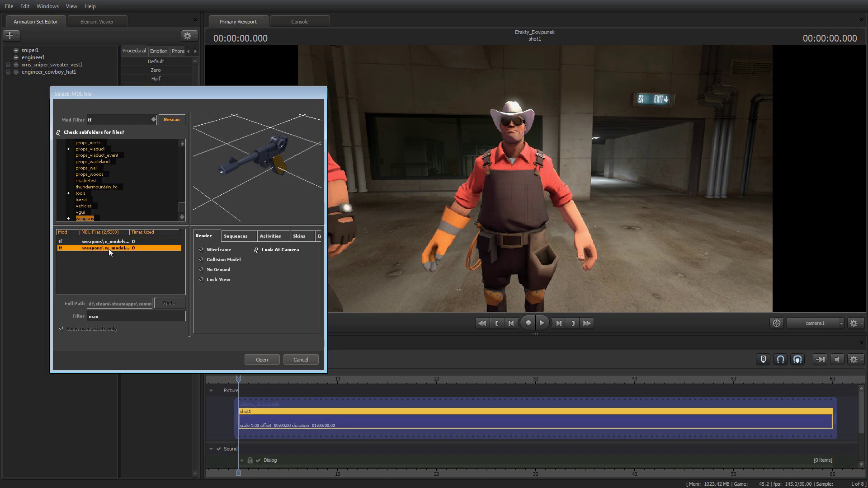
left_click(253, 360)
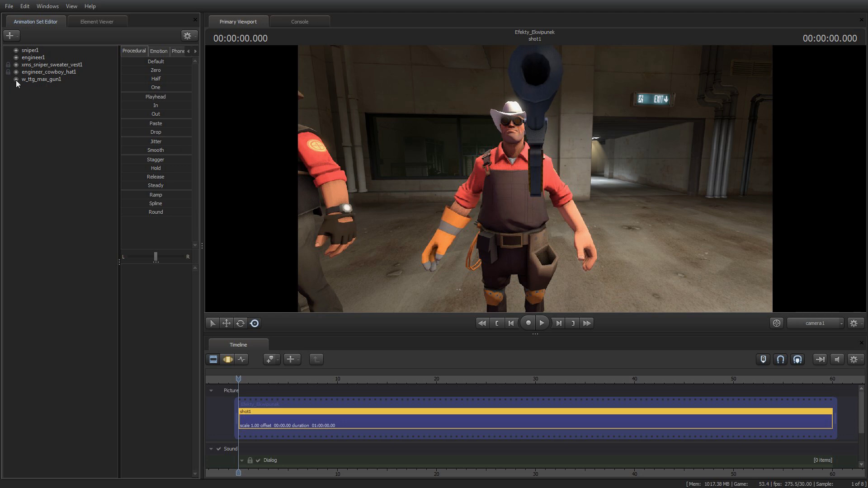
- Lock the rootTransform and weapon_bone of w_ttg_max_gun1 to the matching bones of engineer1
left_click(15, 58)
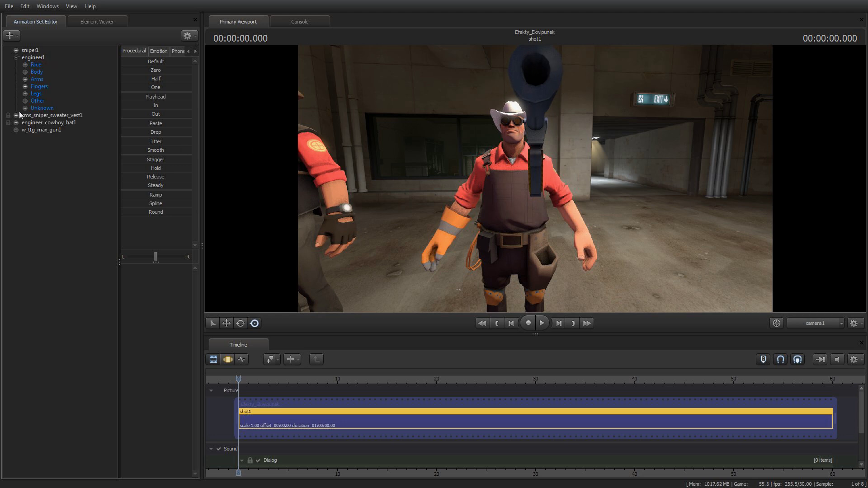
left_click(15, 129)
left_click(25, 137)
left_click(25, 151)
left_click(25, 72)
left_click(58, 79)
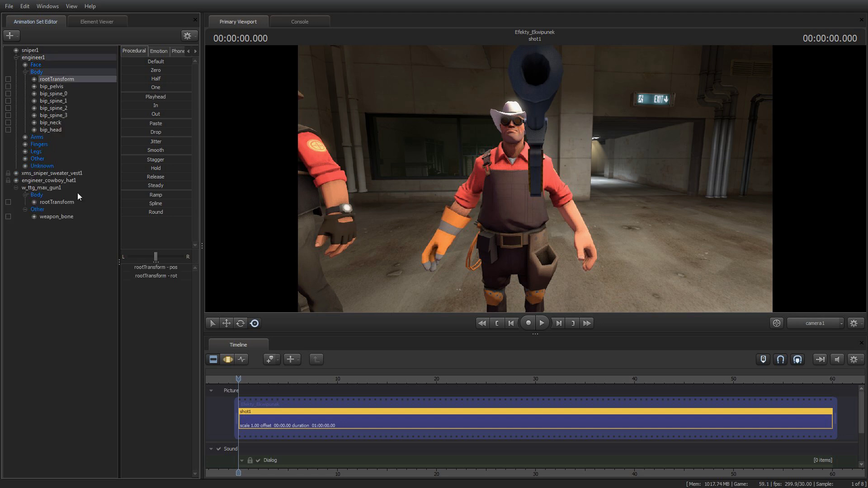
left_click(25, 72)
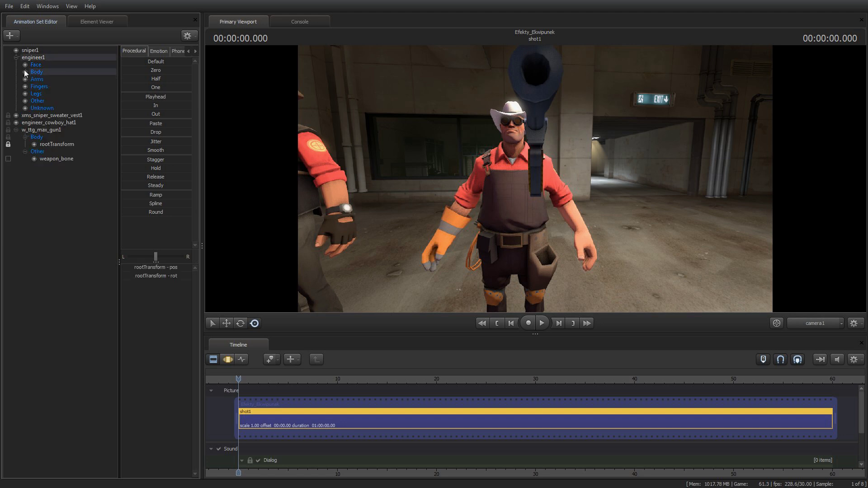
left_click(25, 100)
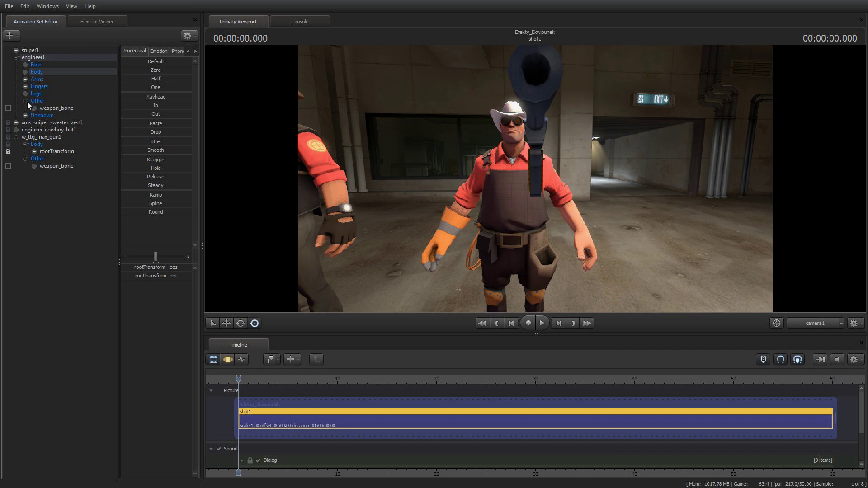
left_click(42, 108)
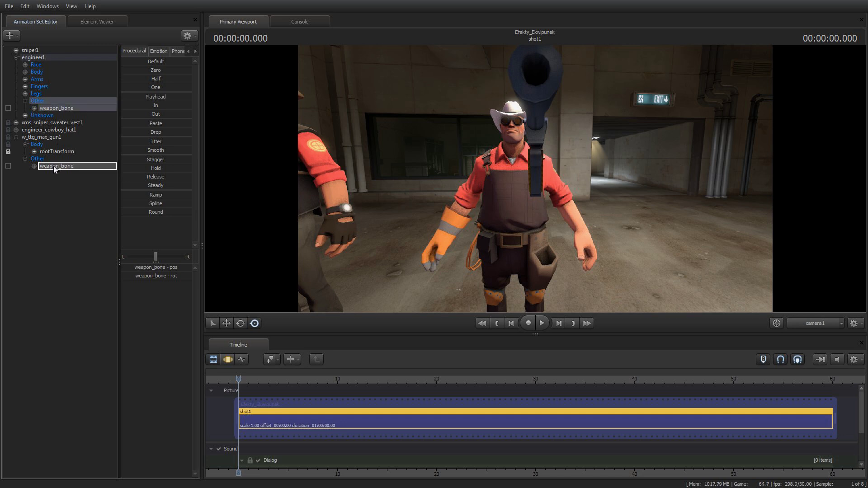
- In the Motion Editor, apply the Zero preset fully to all of w_ttg_max_gun1 to snap it into the engineer's hand
left_click(36, 136)
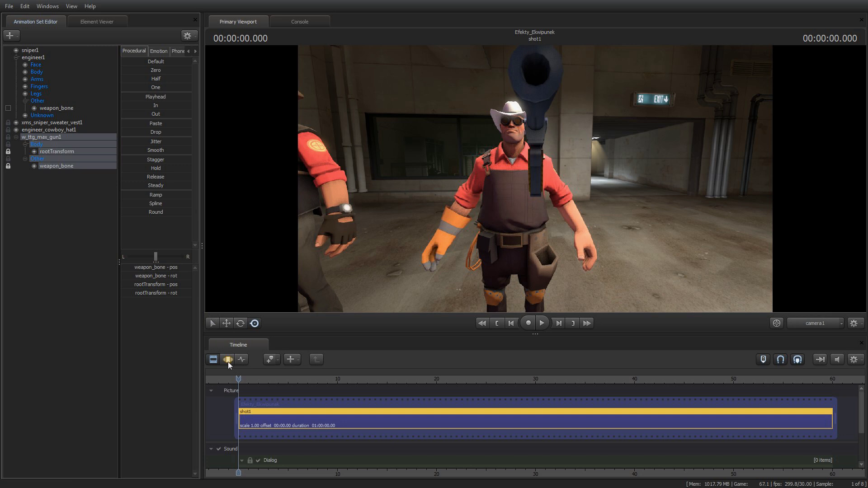
left_click(227, 359)
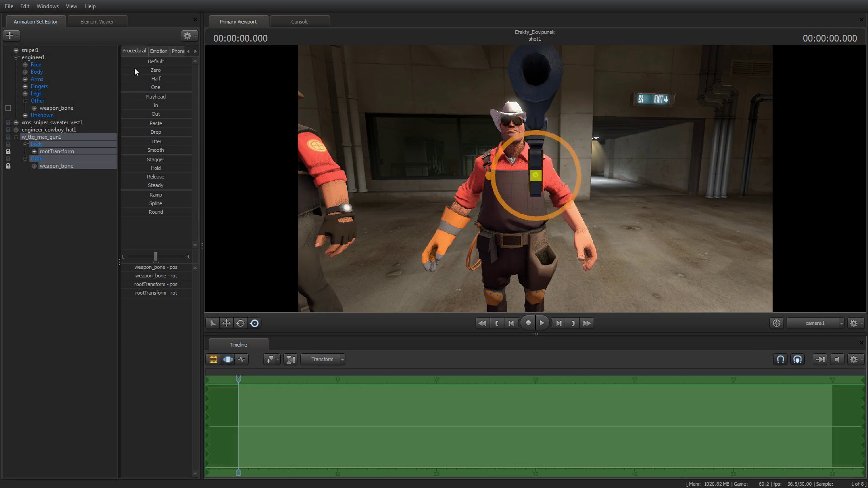
left_click_drag(135, 71, 268, 74)
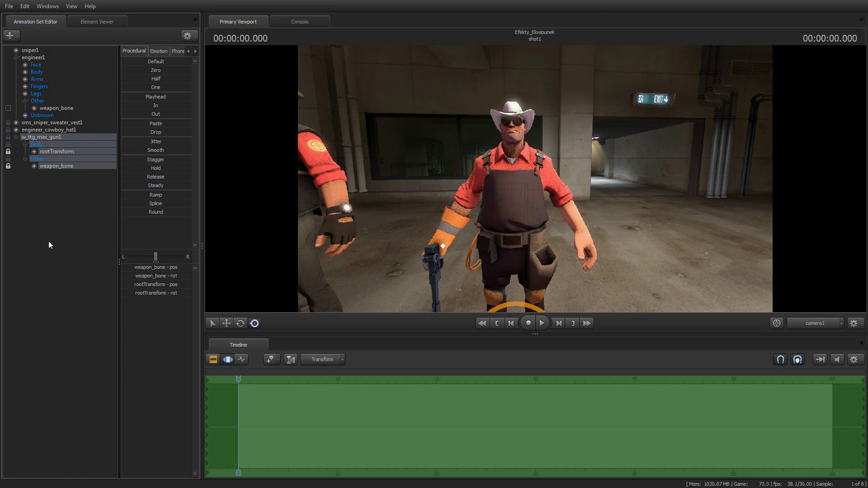
left_click(50, 245)
left_click(15, 137)
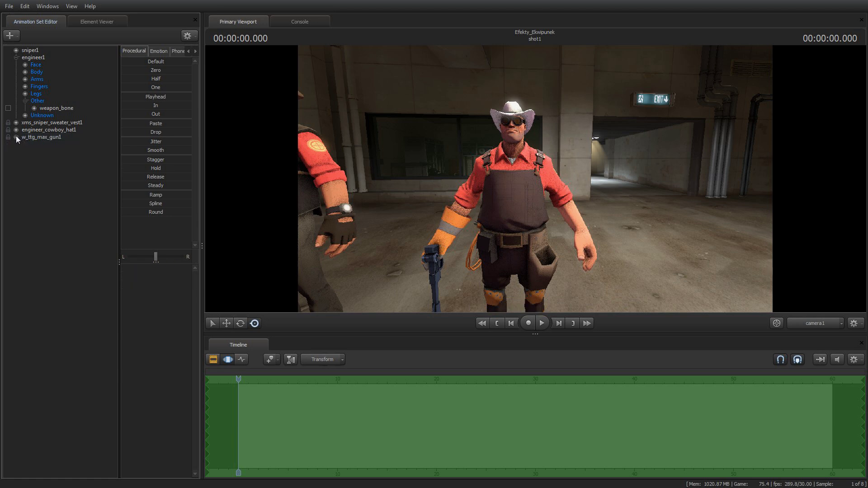
left_click(16, 58)
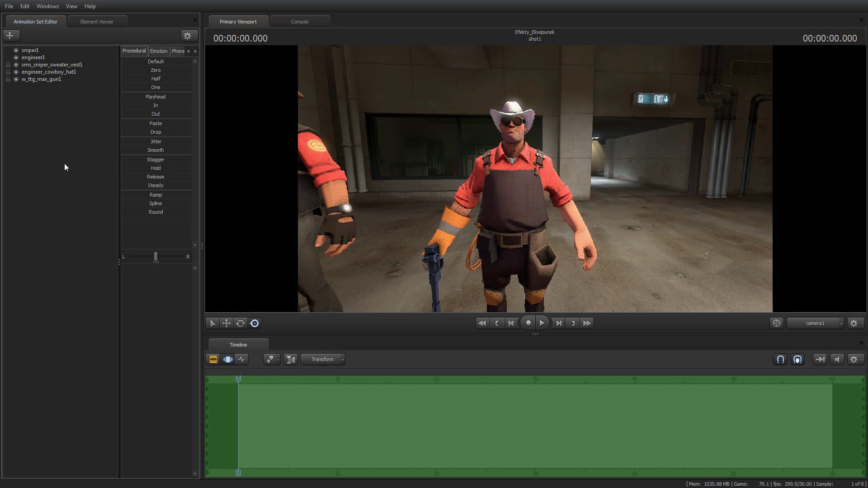
- Import the Stand_PRIMARY sequence onto engineer1 and play the shot briefly to check the pose with the gun
left_click(28, 58)
right_click(29, 59)
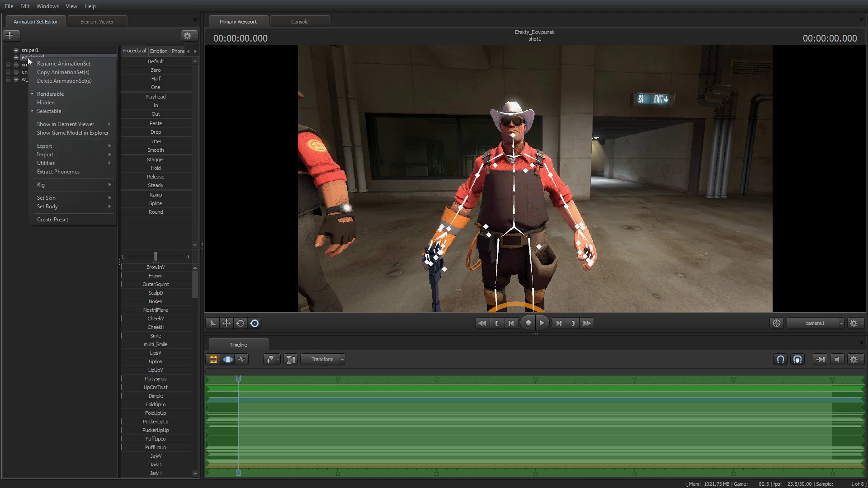
mouse_move(82, 156)
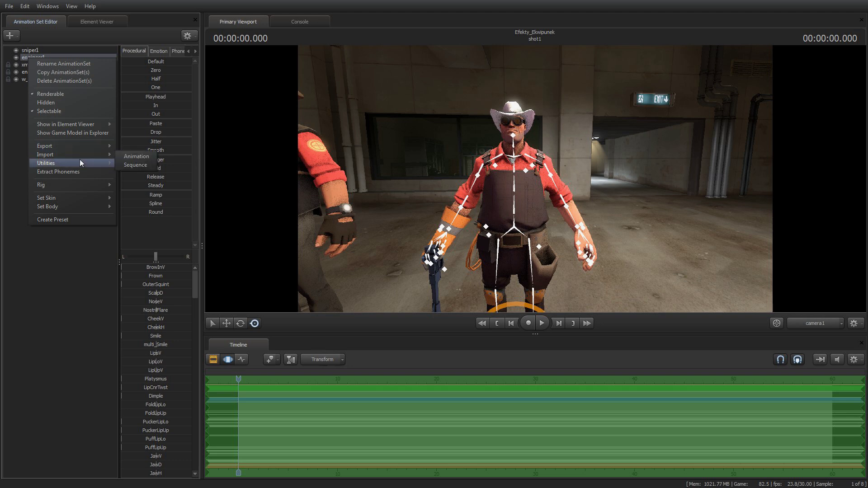
left_click(131, 164)
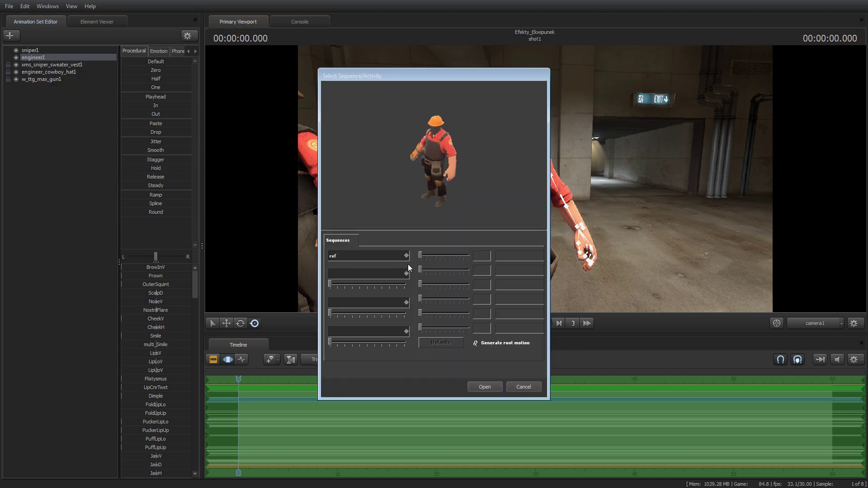
left_click(404, 258)
scroll(402, 271, "down", 10)
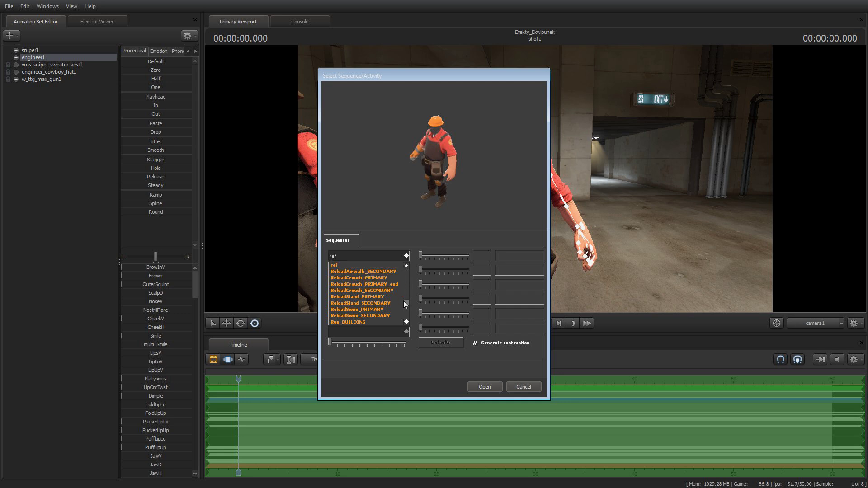
left_click(357, 287)
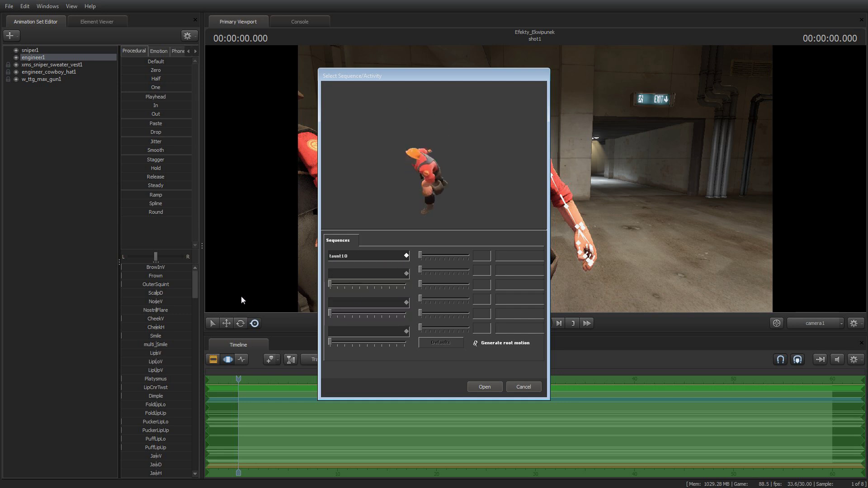
key("Up")
key("Up")
key("Up")
key("Up")
key("Up")
key("Up")
key("Up")
key("Up")
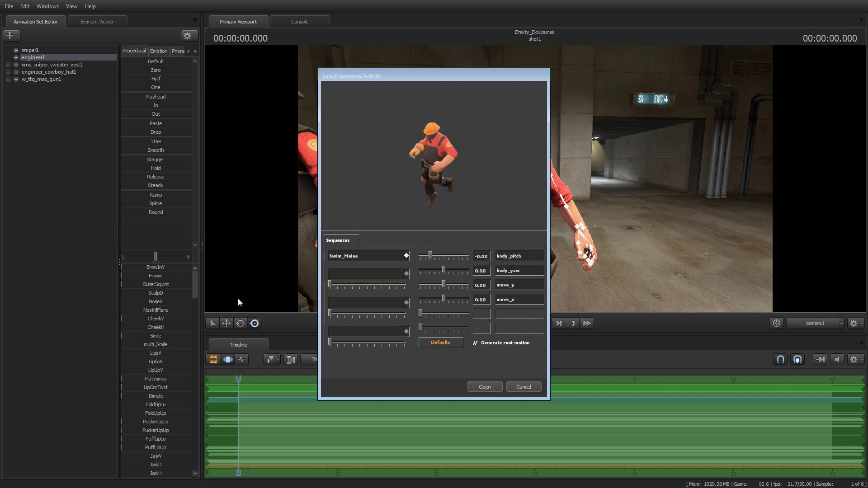
key("Up")
key("Up")
key("Up")
key("Up")
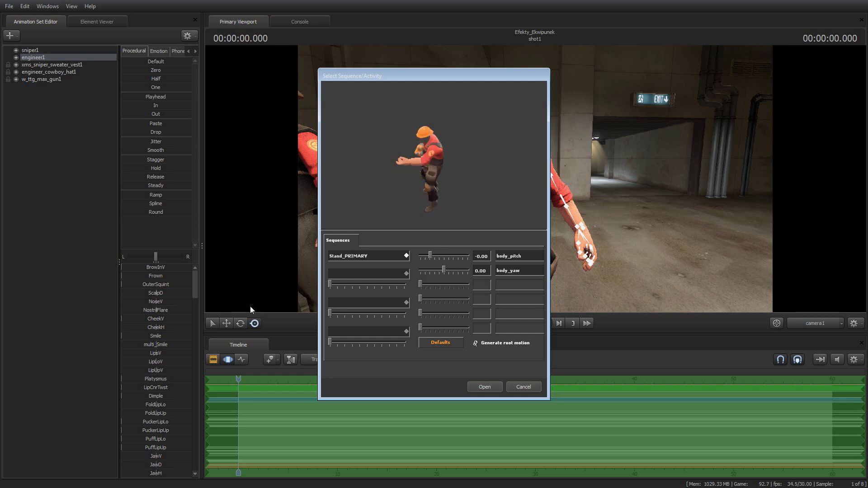
left_click(483, 387)
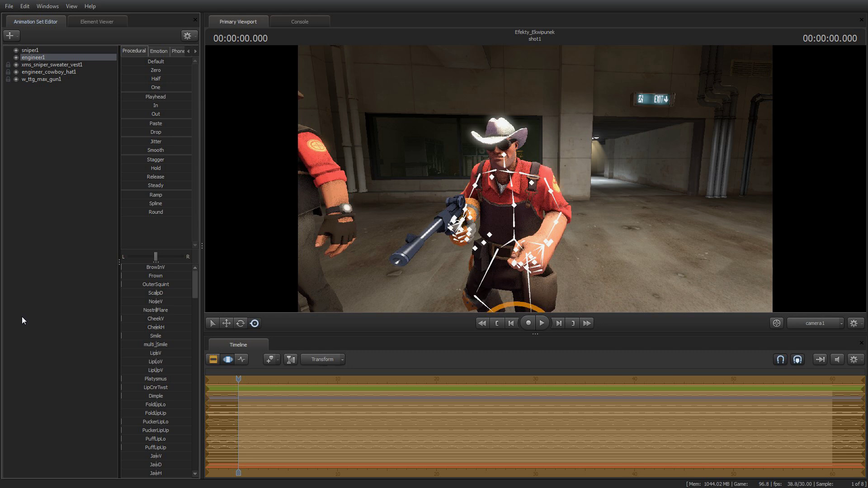
key("space")
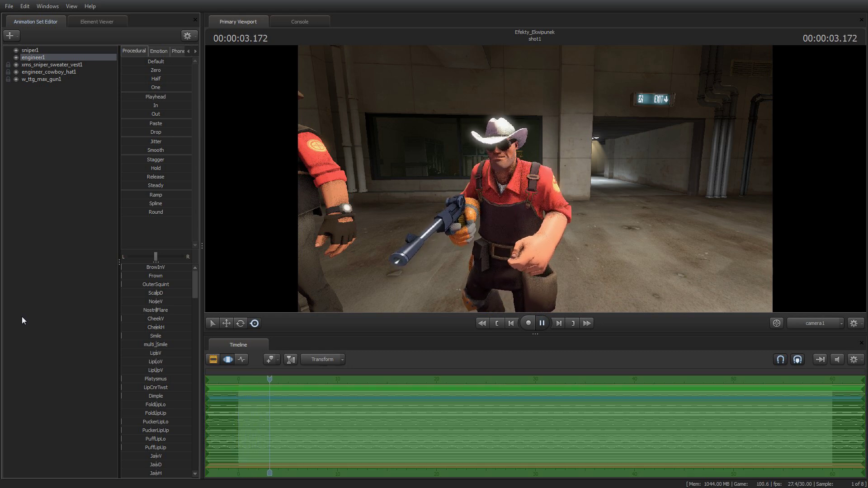
key("space")
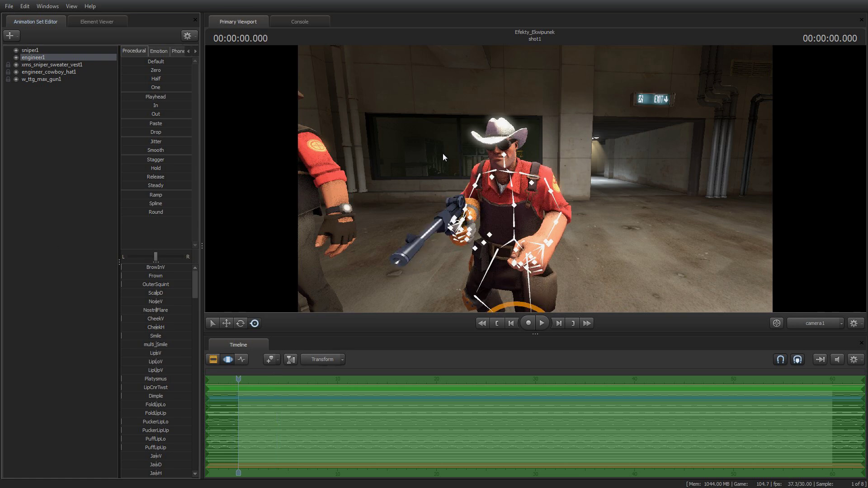
- Add the c_dex_sniperrifle weapon model as a new animation set for the sniper, filtering the model files by "dex"
key("a")
left_click_drag(535, 179, 535, 179)
key("a")
right_click(53, 154)
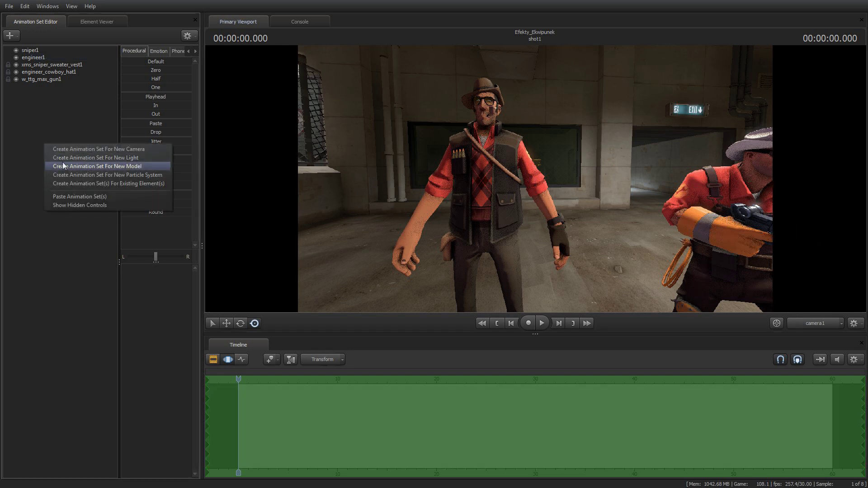
left_click(62, 162)
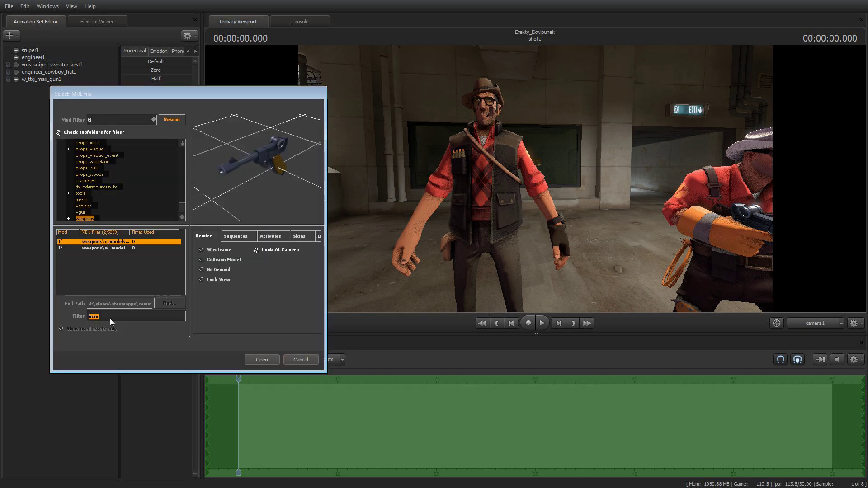
type("dex")
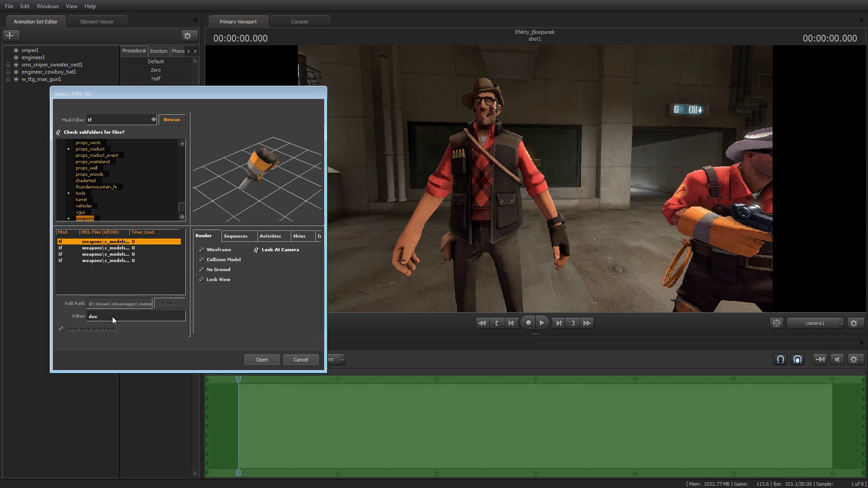
left_click(135, 261)
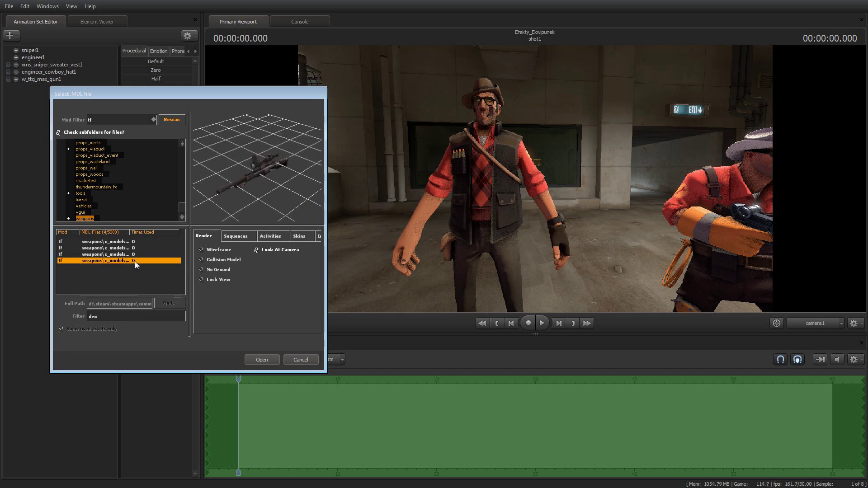
left_click(262, 363)
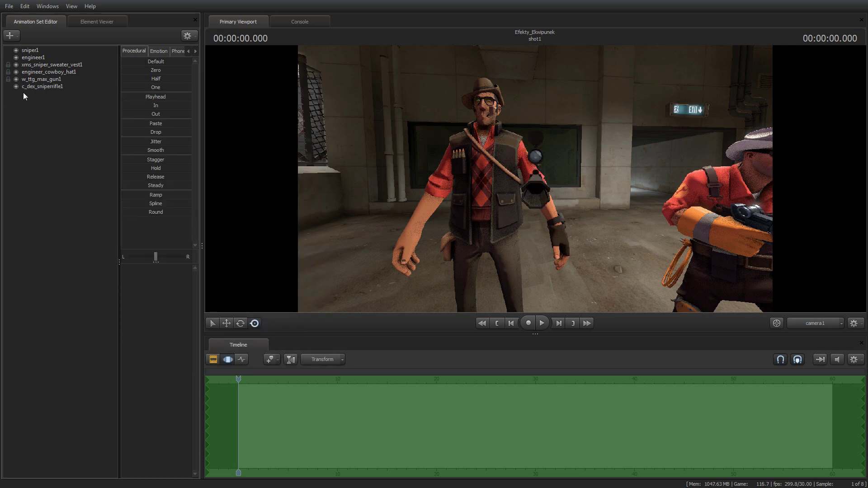
- Lock the rootTransform and weapon_bone of c_dex_sniperrifle1 to the matching bones of sniper1
left_click(16, 86)
left_click(16, 51)
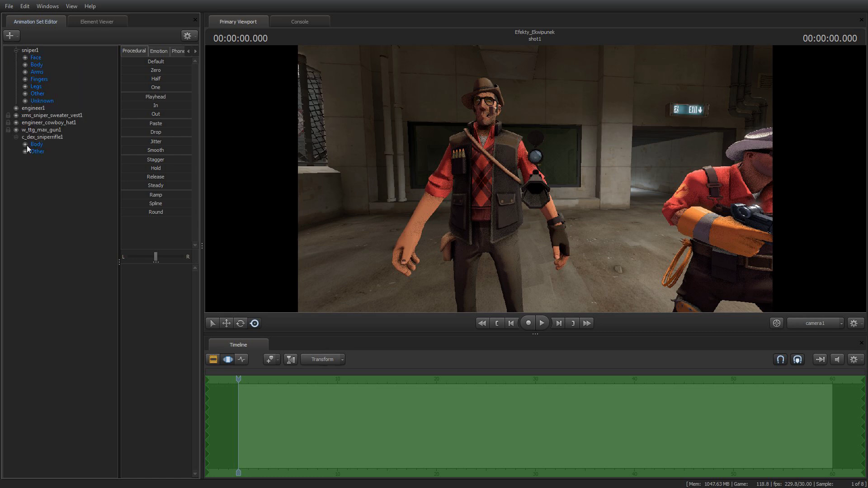
left_click(25, 145)
left_click(26, 158)
left_click(25, 65)
left_click(56, 71)
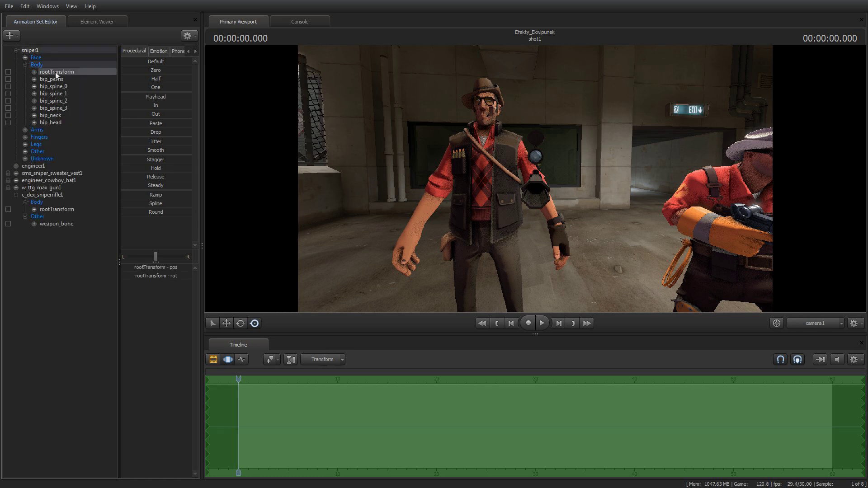
left_click_drag(75, 209, 66, 174)
left_click(25, 65)
left_click(26, 94)
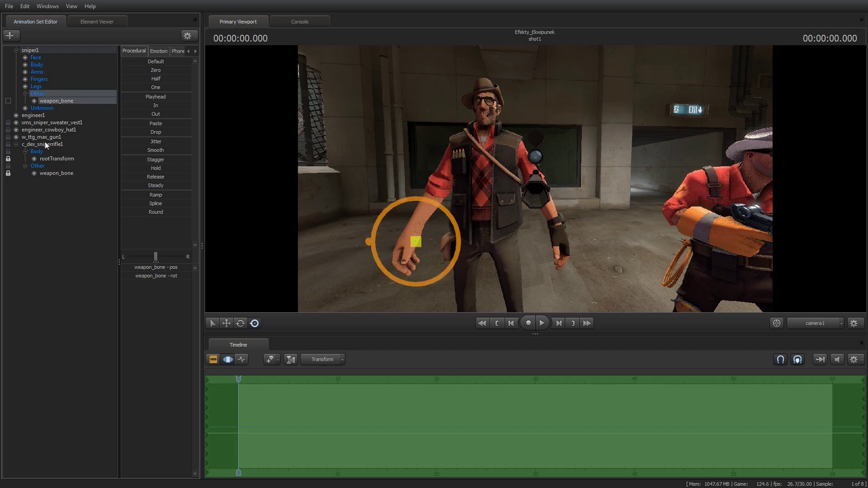
- Apply the Zero preset fully to all of c_dex_sniperrifle1 to snap it into the sniper's hand, and collapse both expanded animation sets
left_click(45, 145)
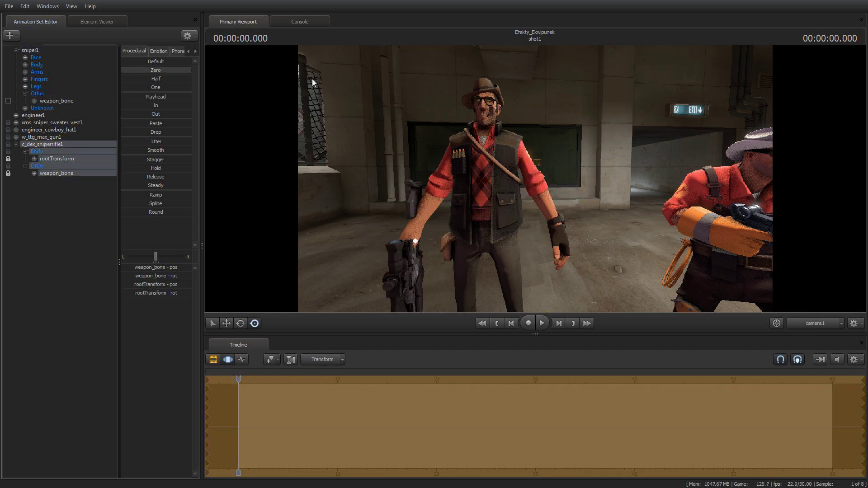
left_click(16, 144)
left_click(16, 50)
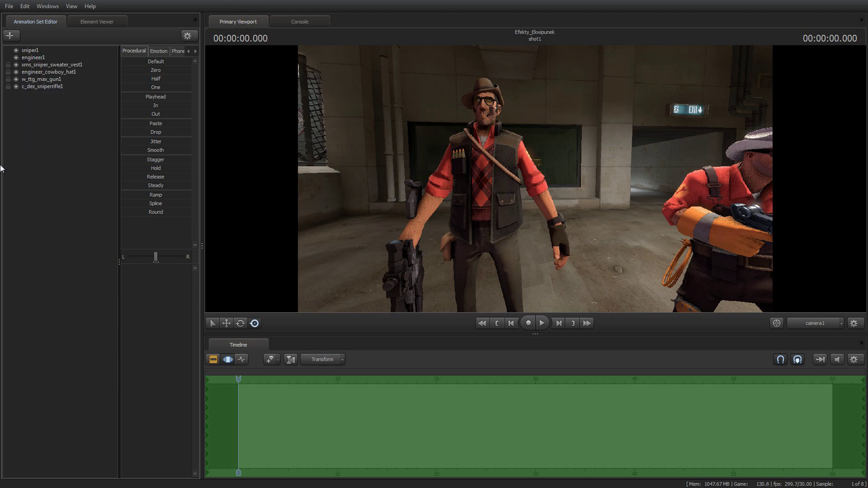
- Start an animation set for a new particle system and load the definition file cig_smoke.pcf
right_click(29, 194)
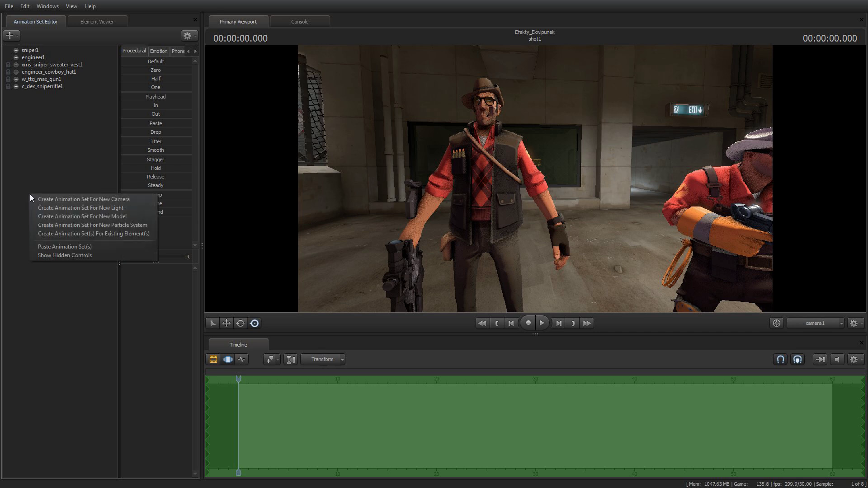
left_click(61, 225)
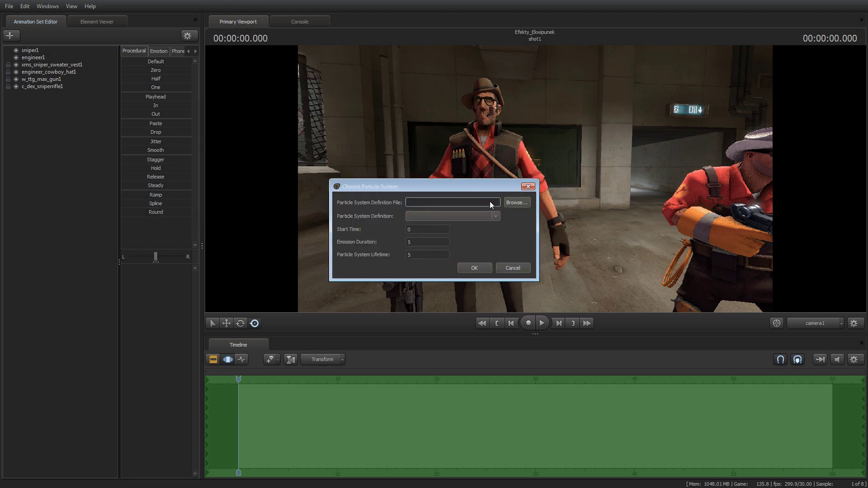
left_click(506, 203)
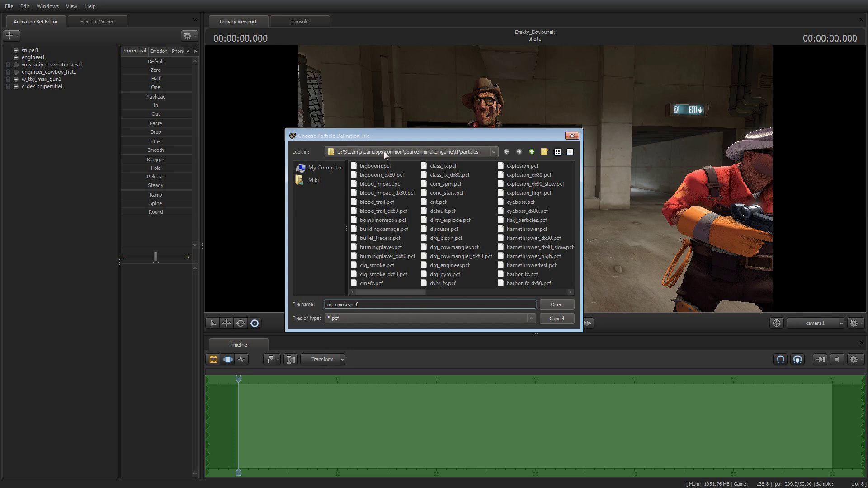
left_click(377, 265)
left_click(556, 305)
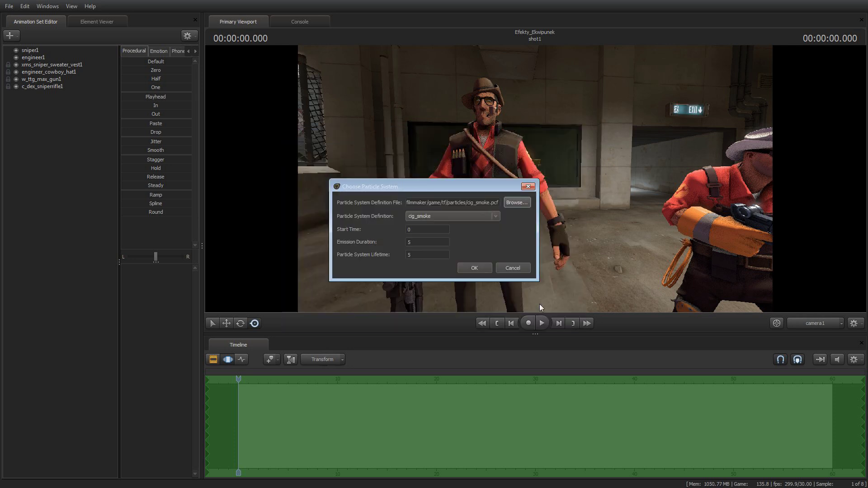
- Create the particle system from the drg_pipe_smoke definition with an emission duration of 99 and a lifetime of 99
left_click(439, 216)
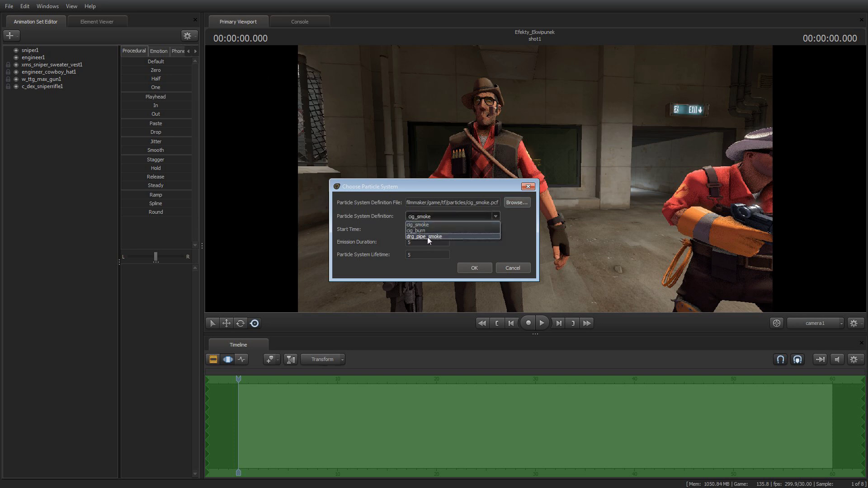
left_click(430, 236)
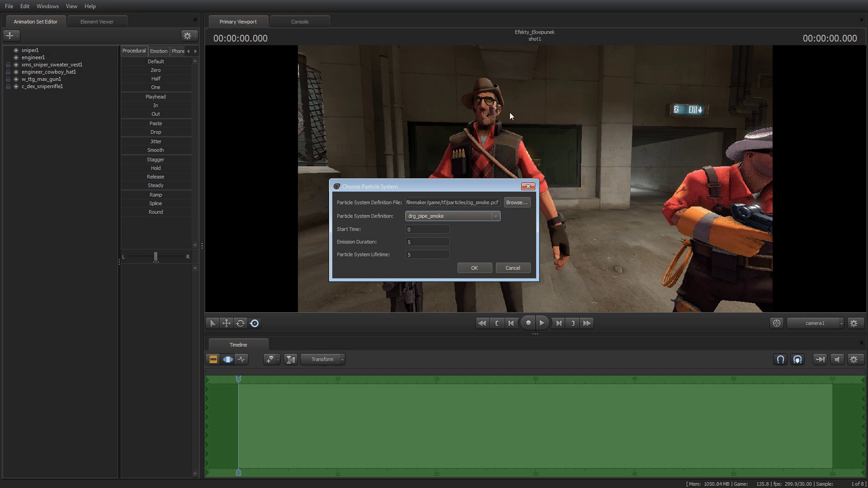
double_click(415, 243)
type("99")
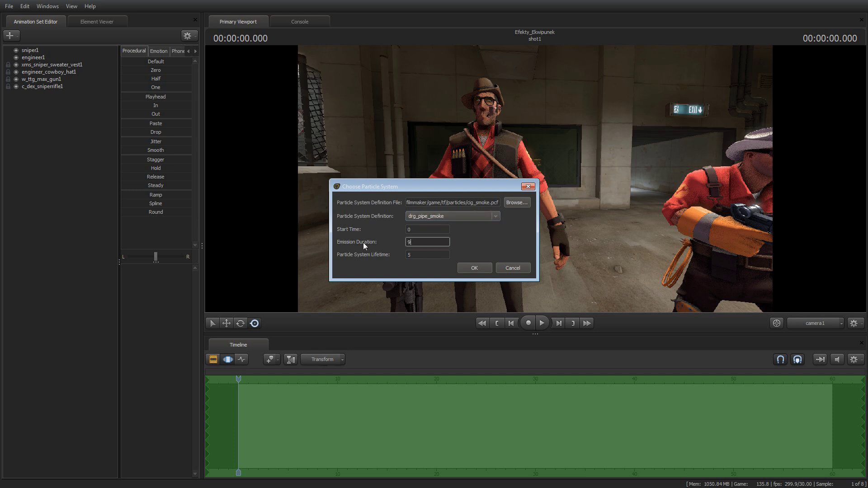
key("Tab")
type("99")
left_click(477, 264)
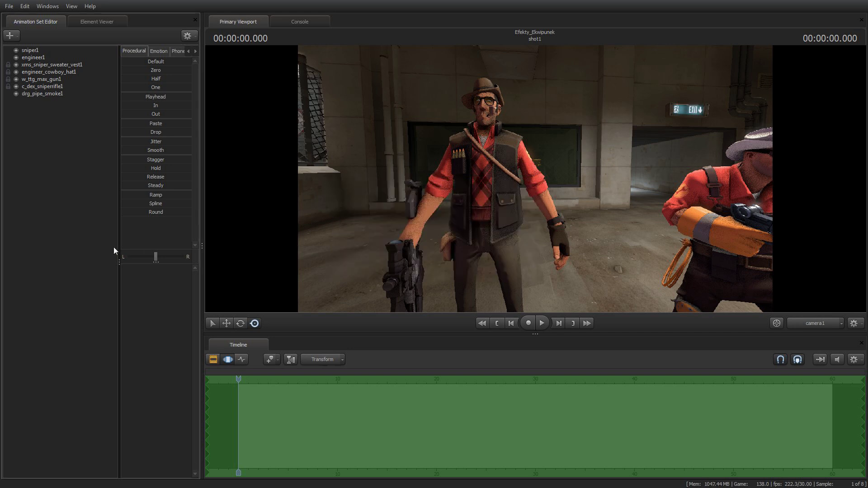
- Select drg_pipe_smoke1 with the Move tool active and play the shot briefly, returning to the start
left_click(49, 93)
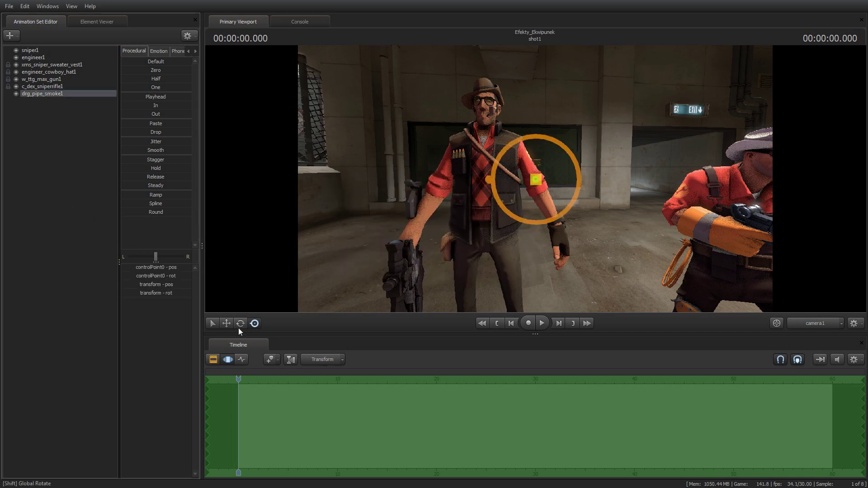
left_click(226, 323)
left_click_drag(535, 178, 535, 178)
key("d")
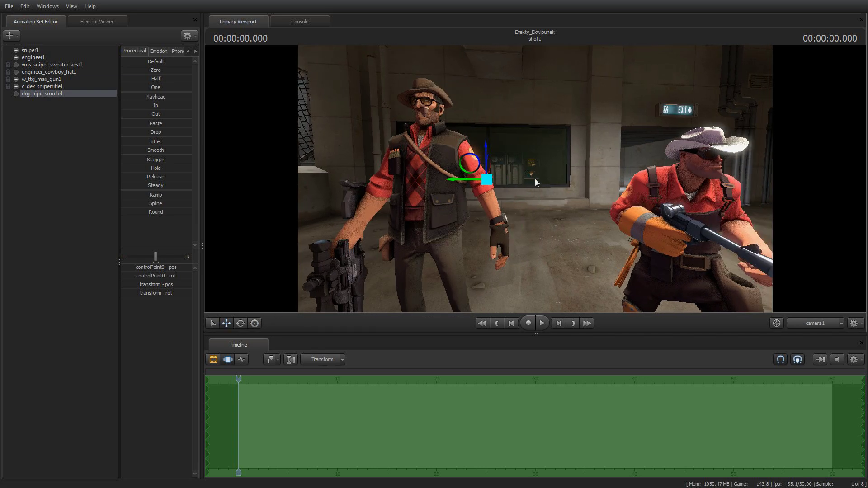
key("space")
key("space")
key("Home")
- Enter game mode briefly, return to the editor and replay the shot to preview the smoke effect
key("F11")
key("w")
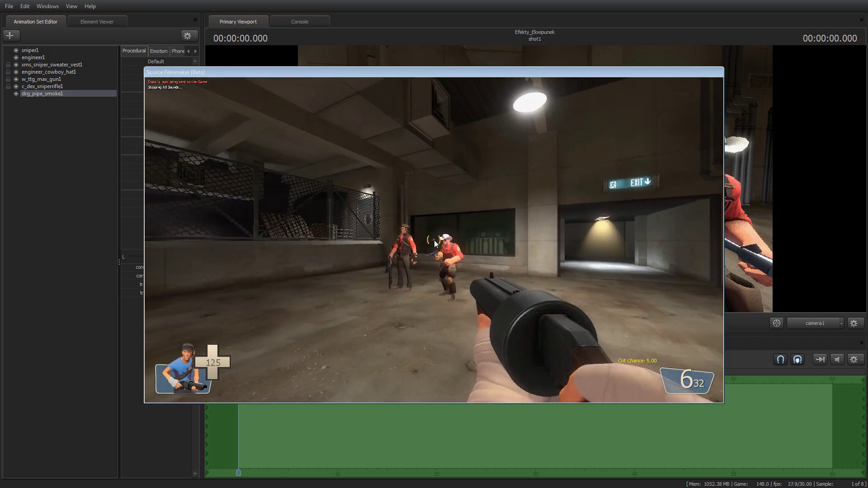
key("s")
key("F11")
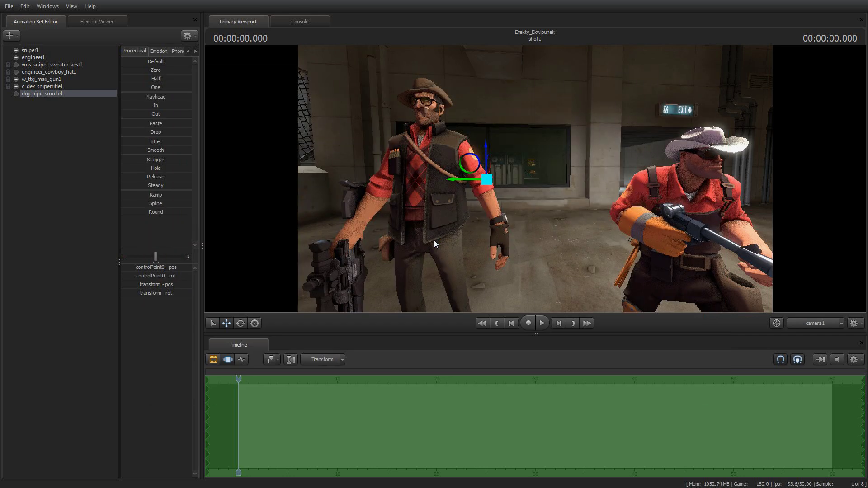
key("space")
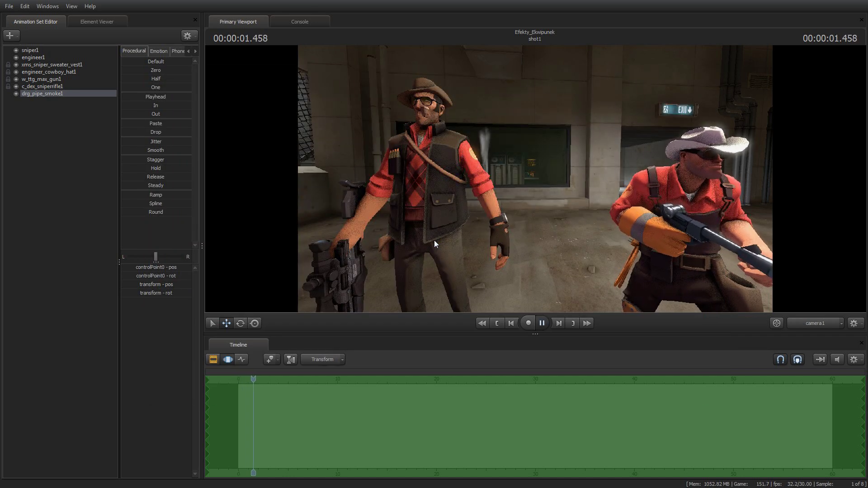
key("space")
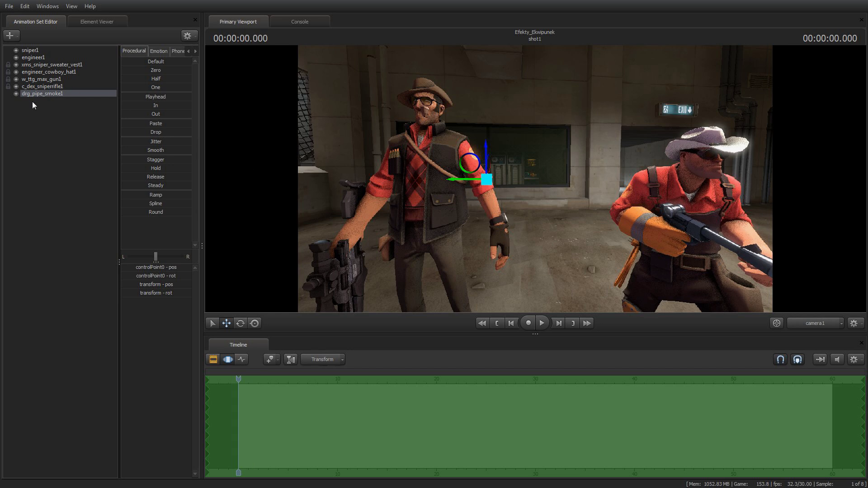
- Lock the transform and controlPoint0 of drg_pipe_smoke1 to bip_head of sniper1 and snap the effect onto the head
left_click(16, 94)
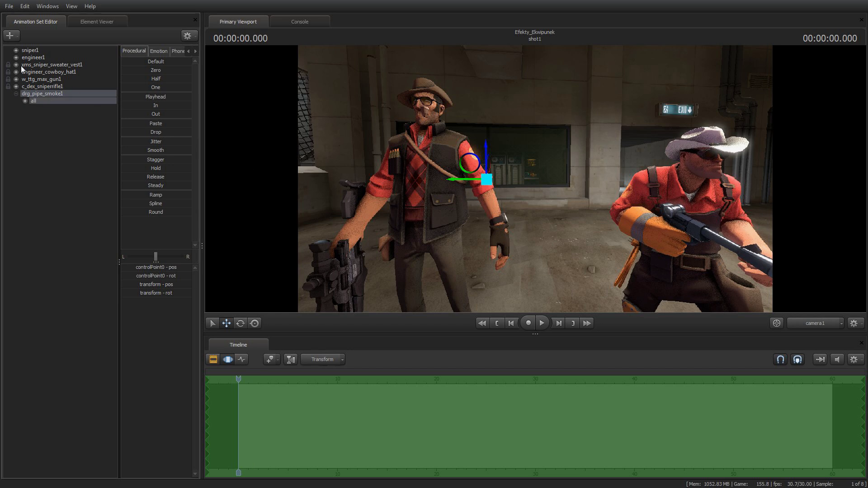
left_click(25, 101)
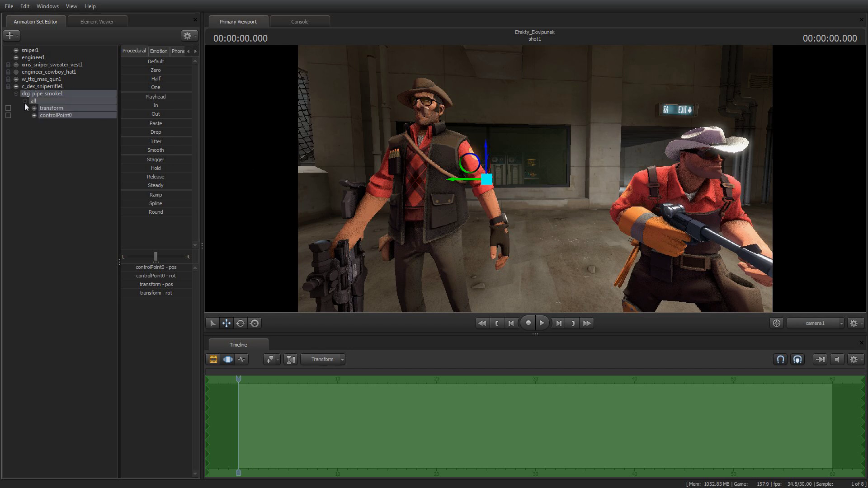
left_click(16, 50)
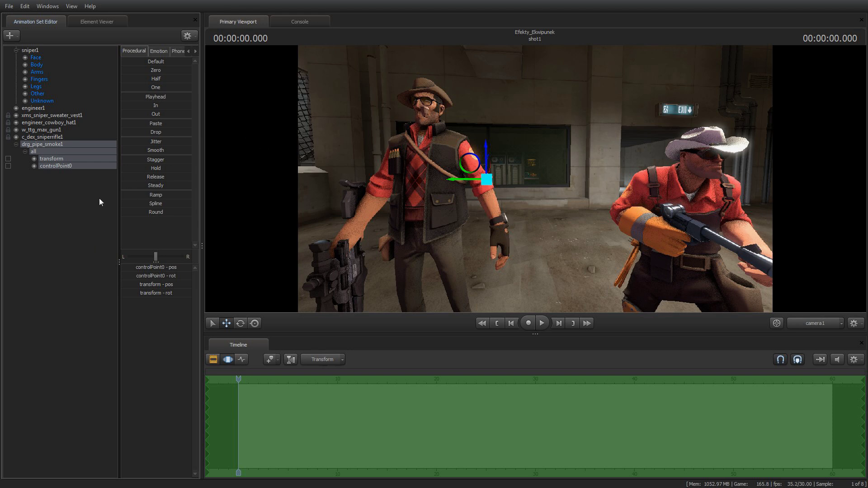
left_click(58, 216)
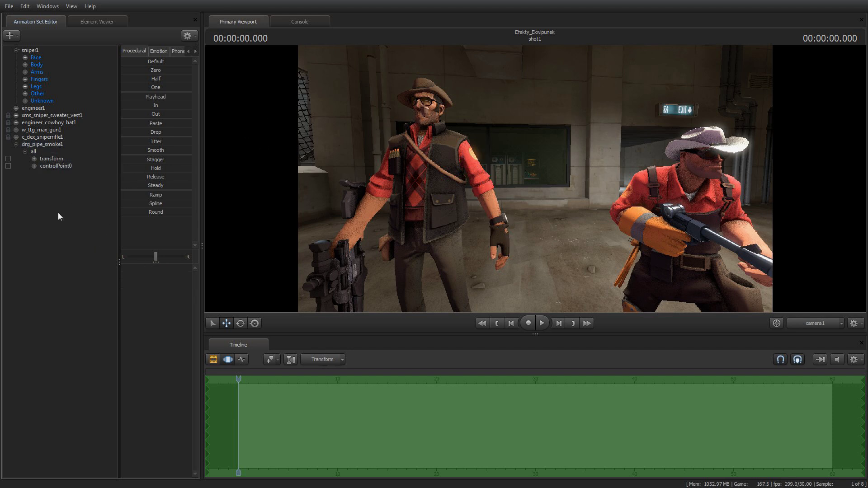
left_click(53, 160)
left_click(47, 167)
left_click(42, 142)
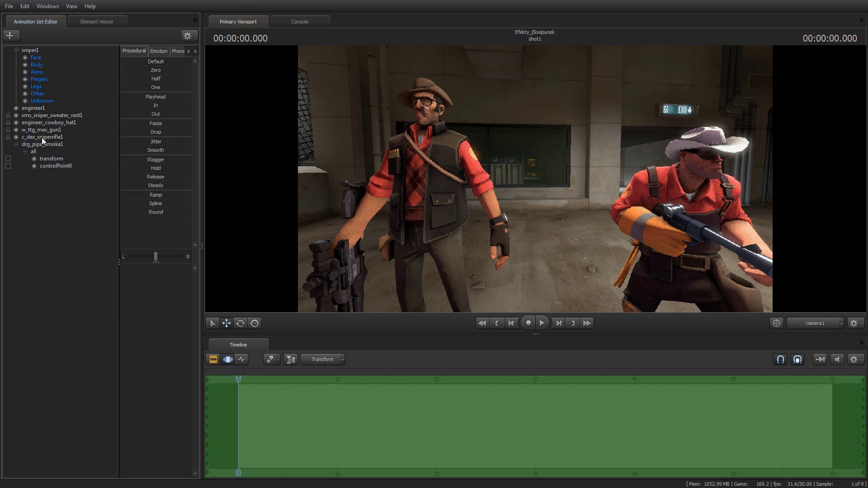
left_click(25, 64)
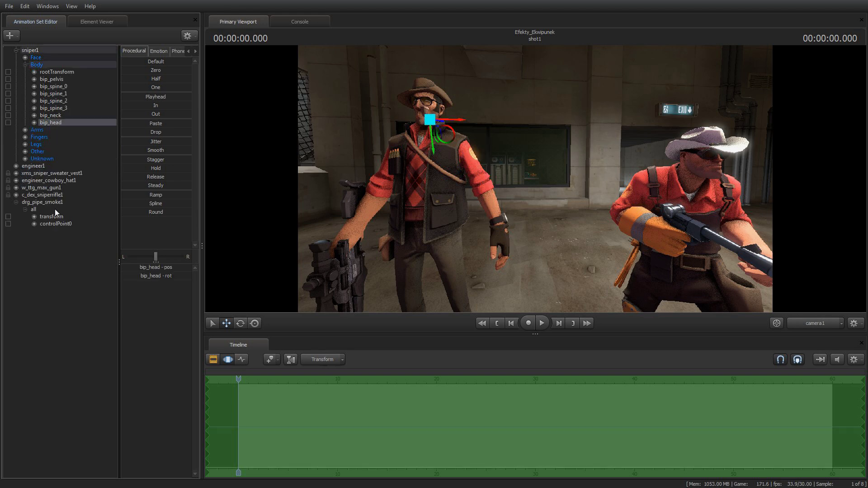
left_click_drag(55, 210, 55, 214)
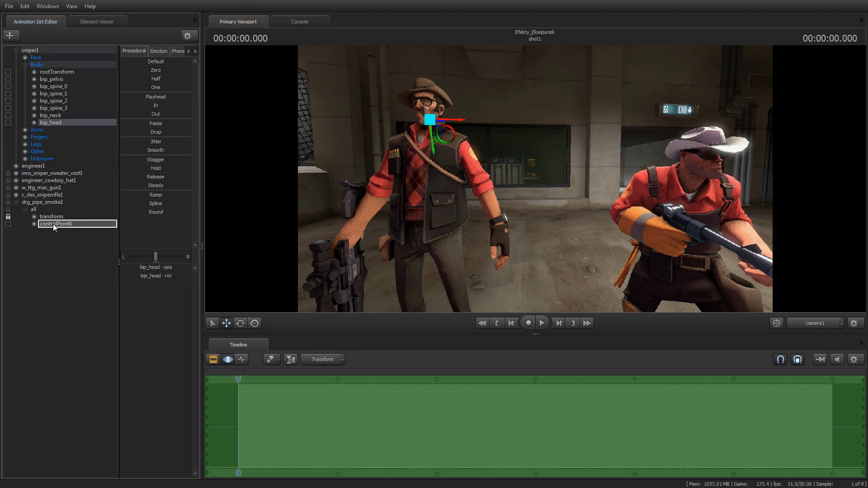
left_click(47, 202)
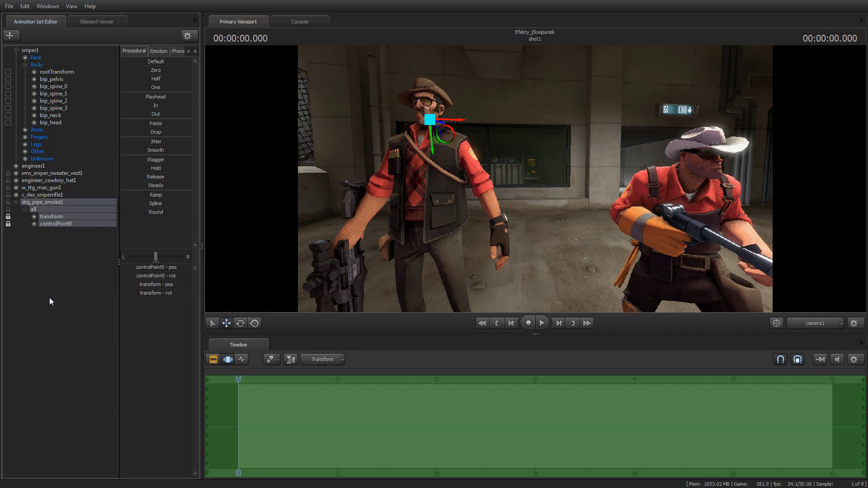
- Shift controlPoint0 of drg_pipe_smoke1 forward from the sniper's head towards the front of his face
left_click(57, 217)
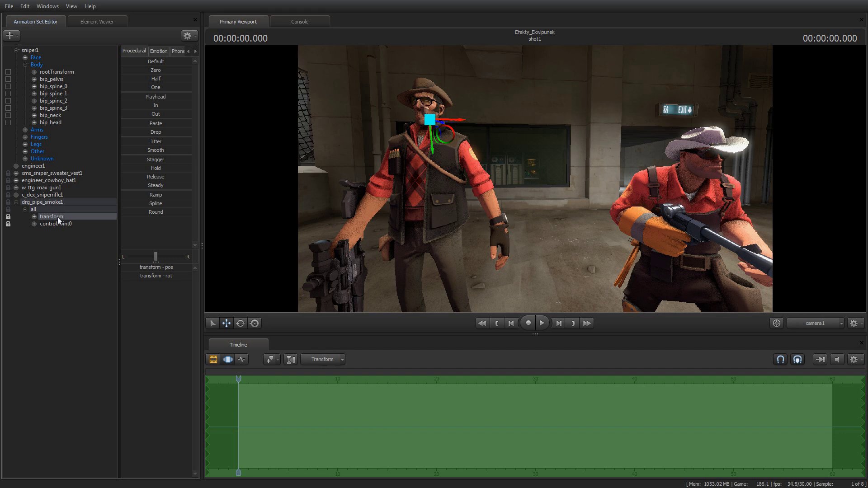
left_click(62, 224)
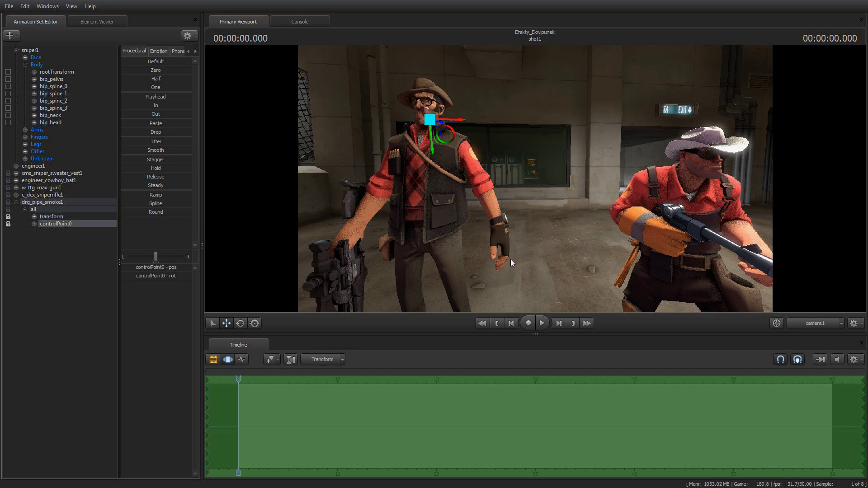
right_click_drag(511, 259, 535, 178)
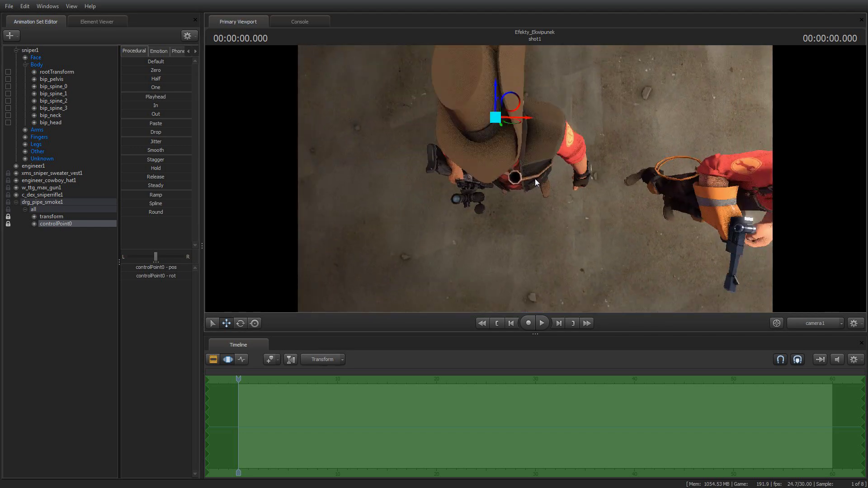
key("s")
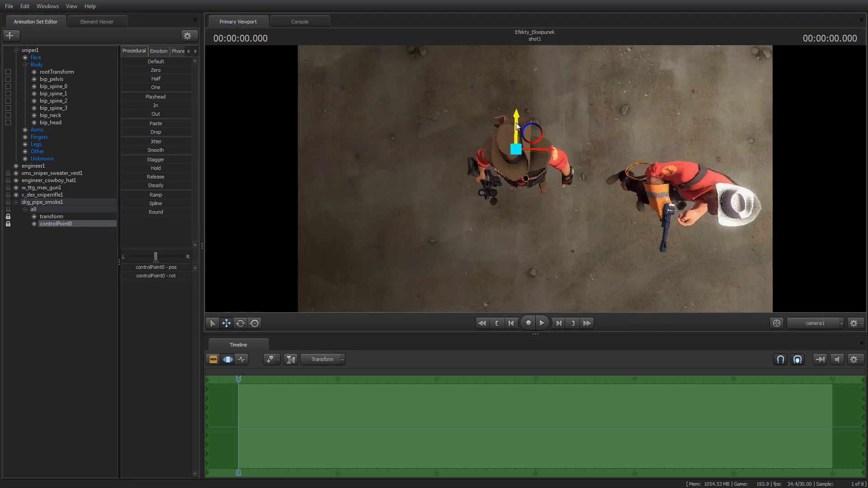
left_click_drag(516, 125, 517, 154)
- Raise and fine-tune controlPoint0 so the smoke source sits over the bowl of the sniper's pipe
left_click_drag(547, 179, 445, 194)
key("s")
key("w")
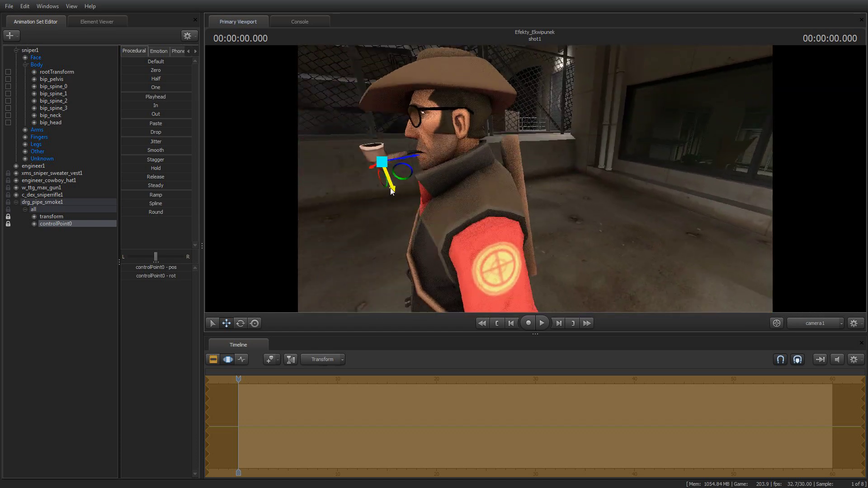
left_click_drag(390, 188, 383, 171)
left_click_drag(407, 143, 535, 178)
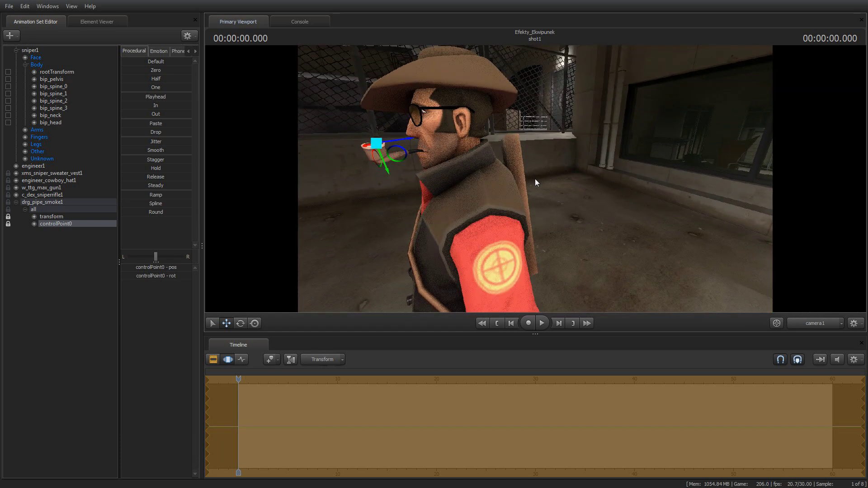
left_click_drag(397, 138, 505, 178)
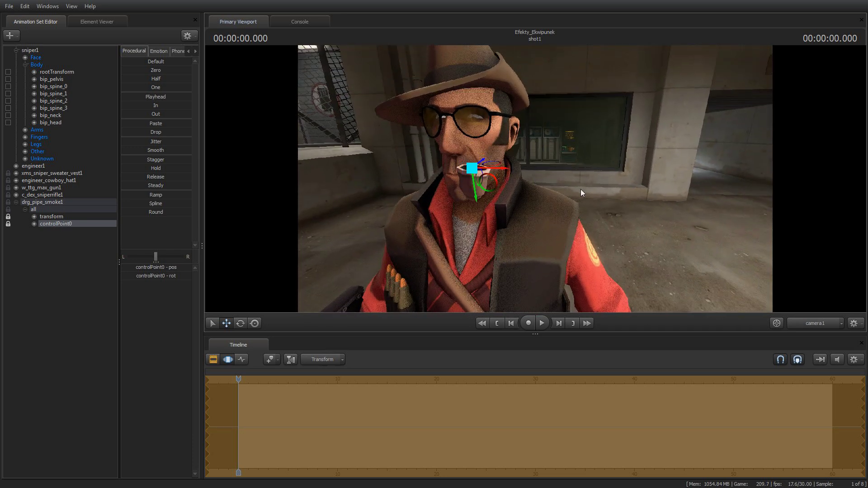
- Play the shot briefly to check the smoke at the pipe, return to the start and collapse the drg_pipe_smoke1 and sniper1 sets
key("space")
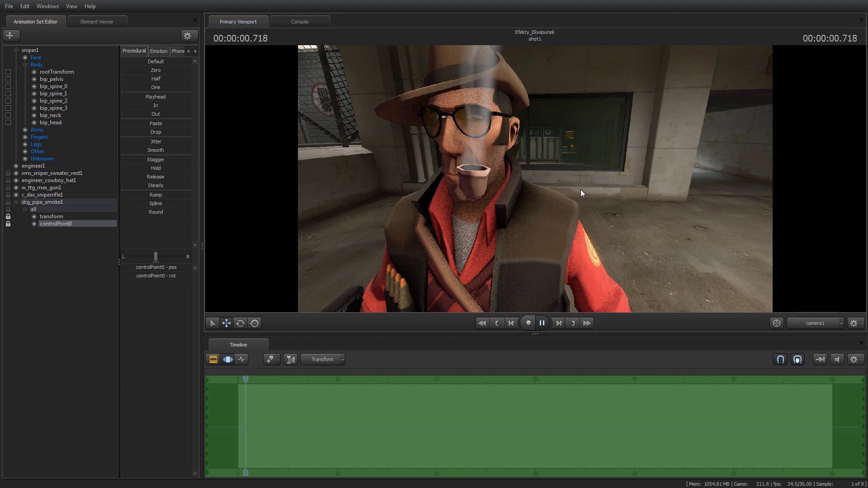
key("space")
key("Home")
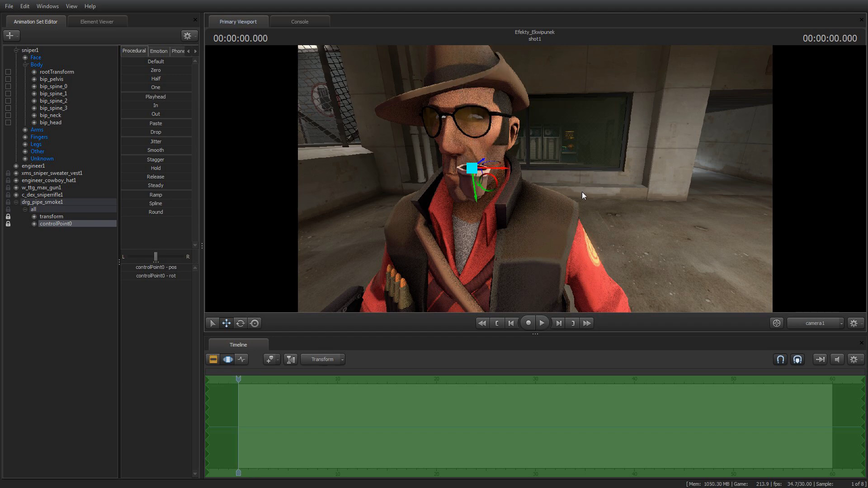
left_click_drag(582, 192, 535, 178)
key("s")
key("w")
left_click(39, 328)
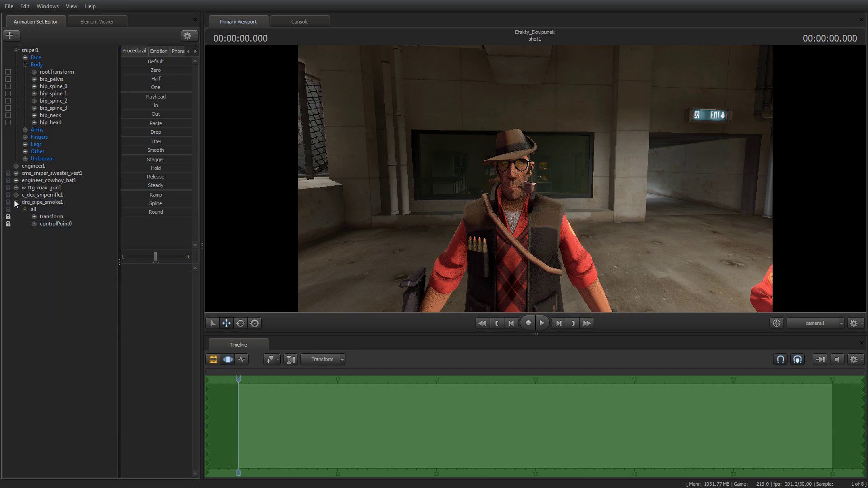
left_click(16, 202)
left_click(16, 49)
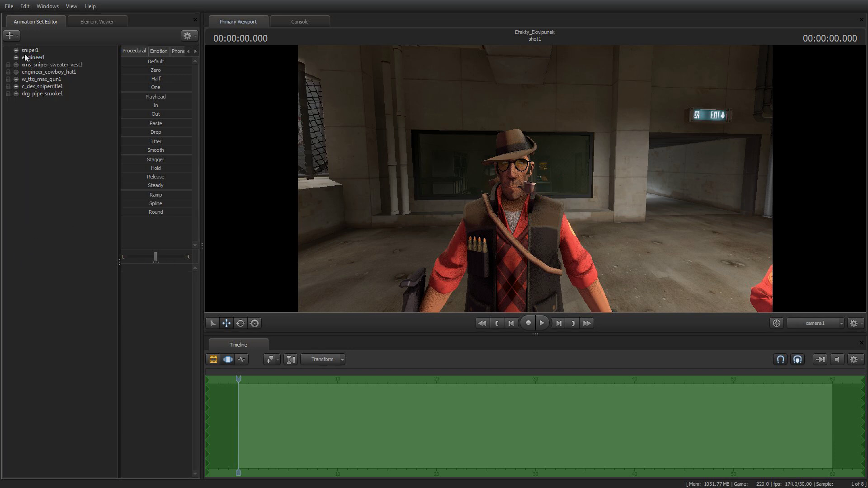
- Import the SelectionMenu_Anim01 sequence onto the sniper1 animation set
left_click(30, 50)
right_click(32, 50)
mouse_move(71, 145)
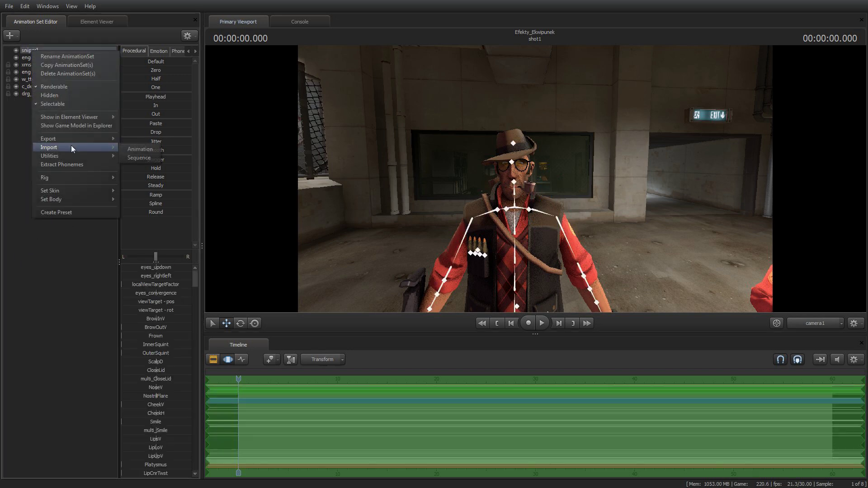
left_click(141, 158)
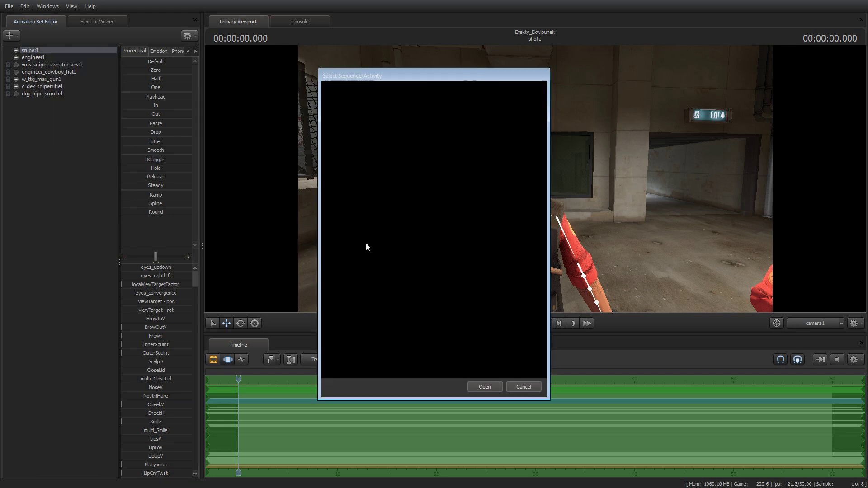
left_click(403, 256)
mouse_move(405, 302)
left_mouse_down()
mouse_move(405, 321)
mouse_move(405, 314)
left_mouse_up()
scroll(384, 290, "up", 6)
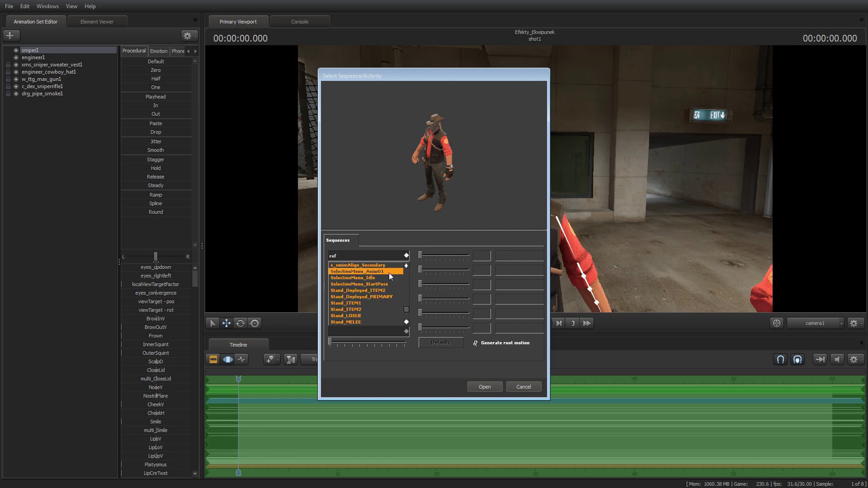
left_click(389, 271)
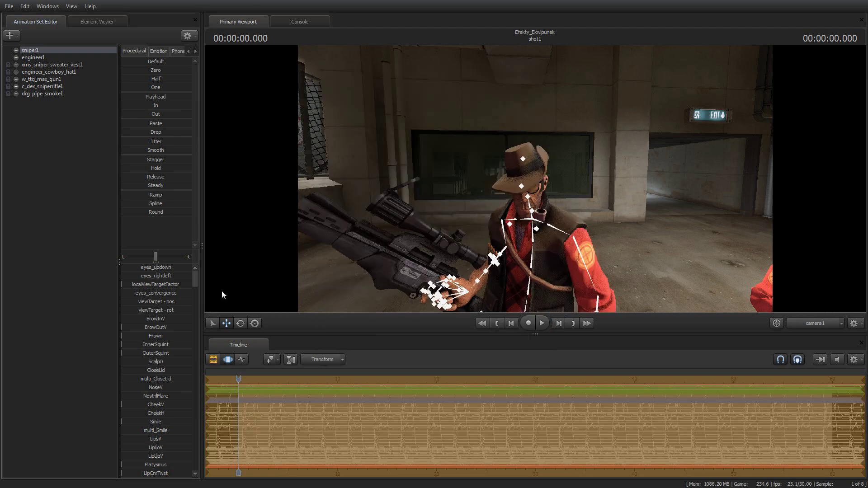
- Play the shot in short stretches with controlPoint0 of drg_pipe_smoke1 selected to check how the smoke tracks the sniper's pipe
key("space")
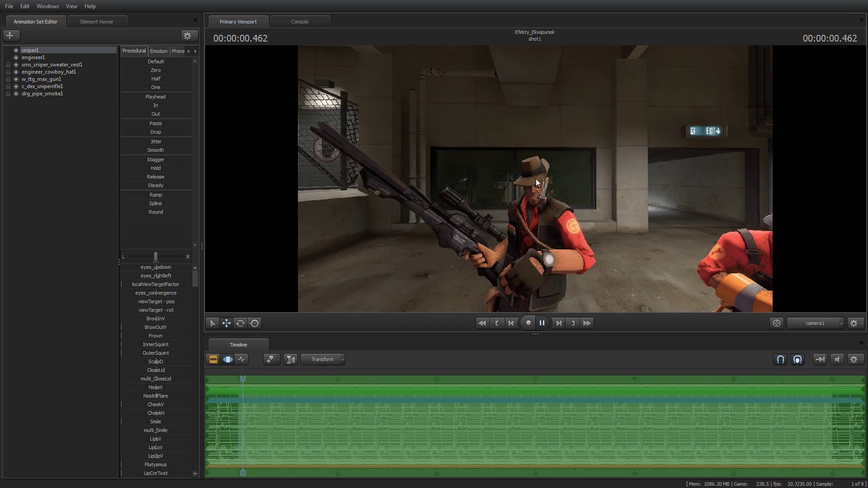
key("space")
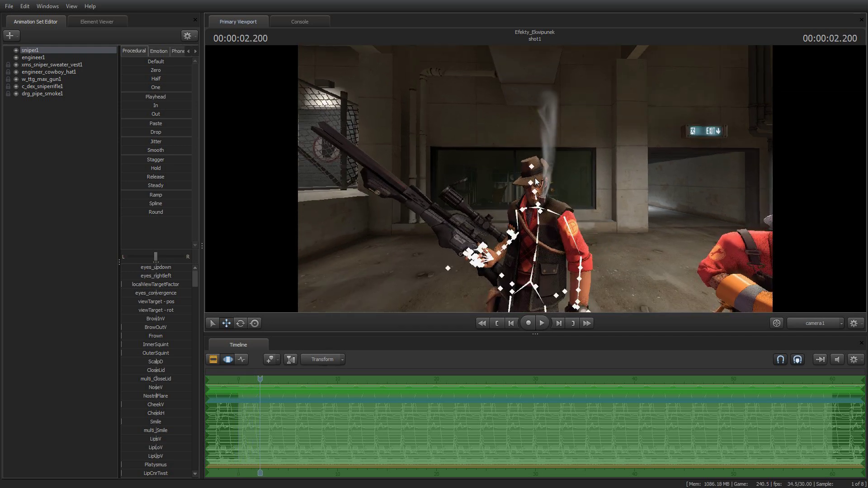
left_click(35, 93)
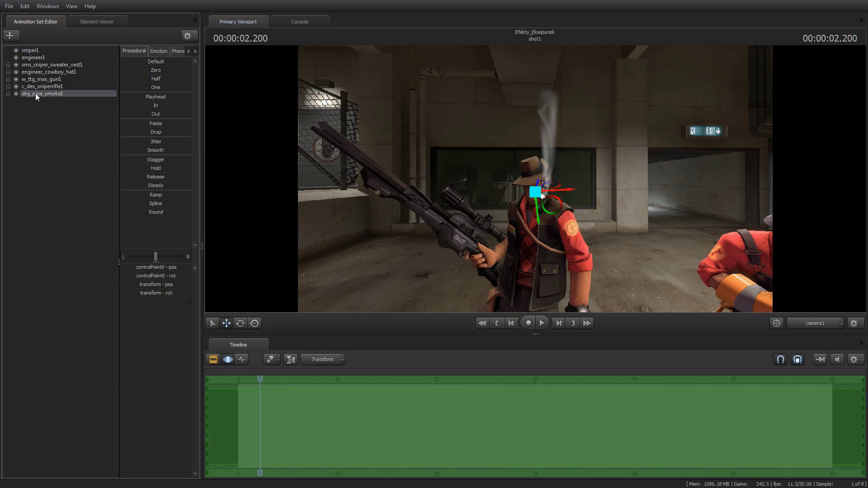
left_click(15, 94)
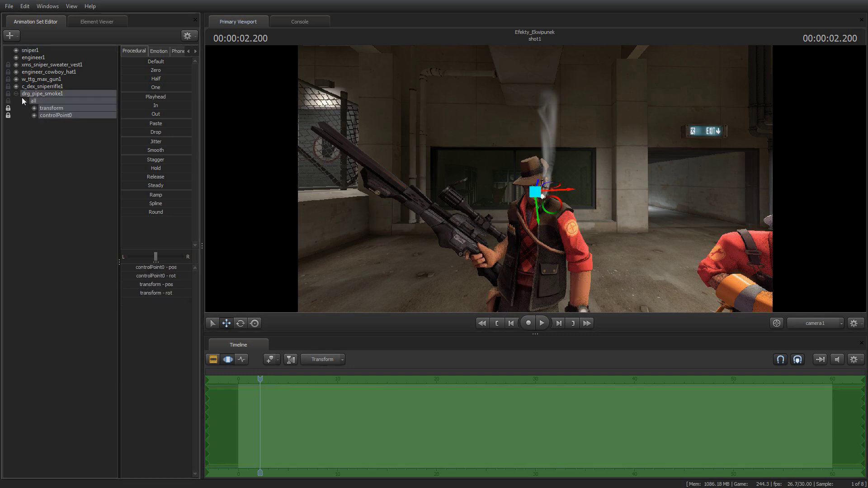
left_click(47, 115)
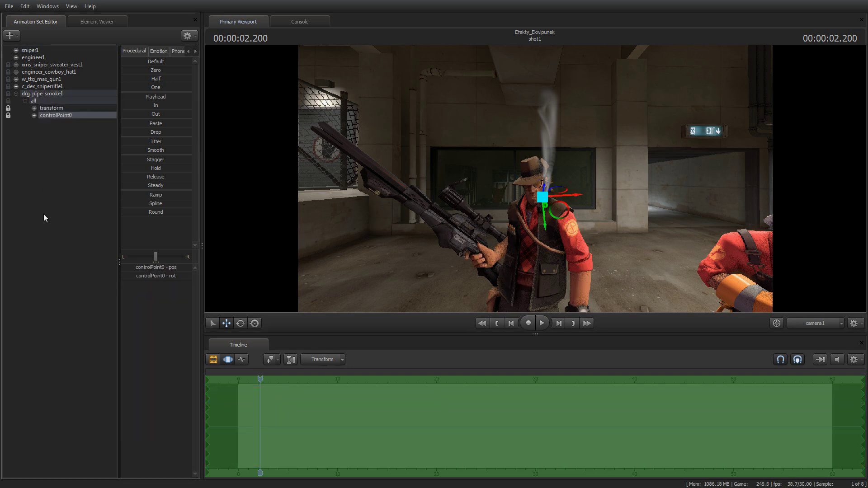
key("space")
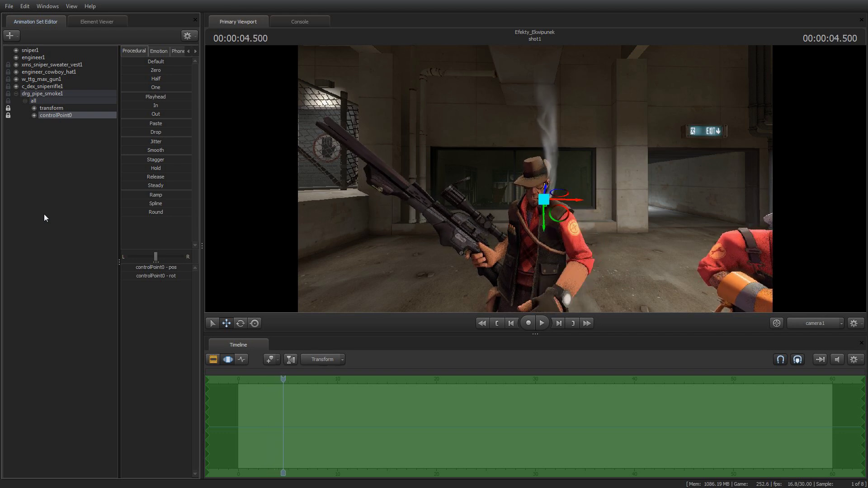
key("space")
left_click(16, 94)
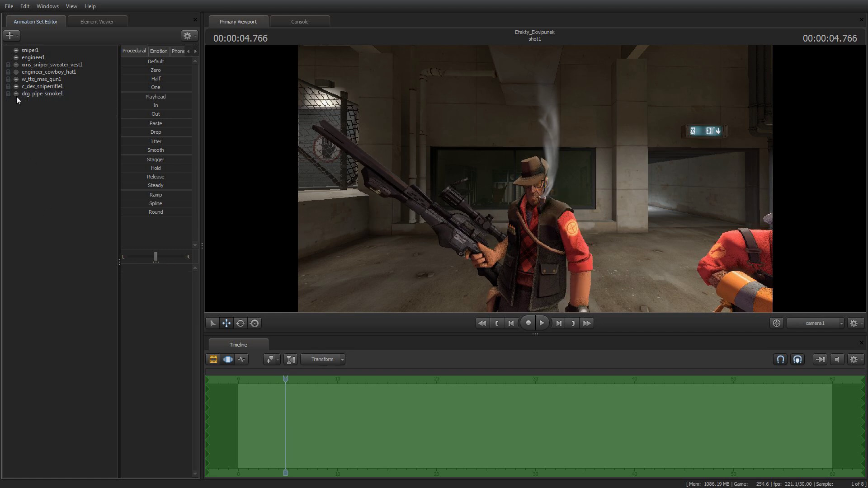
- Delete the c_dex_sniperrifle1 animation set from the shot
left_click(48, 86)
right_click(48, 86)
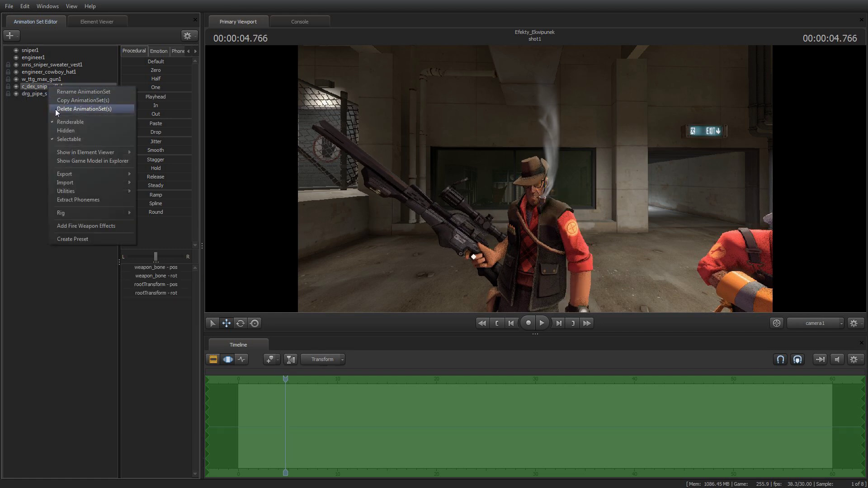
left_click(55, 108)
- Import the taunt_laugh sequence onto sniper1 and play the shot to check the pipe smoke against the new motion
left_click(32, 50)
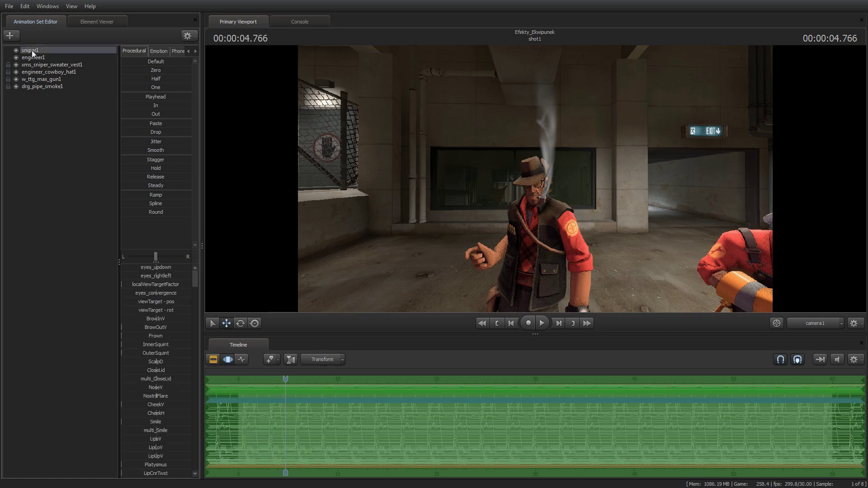
right_click(31, 50)
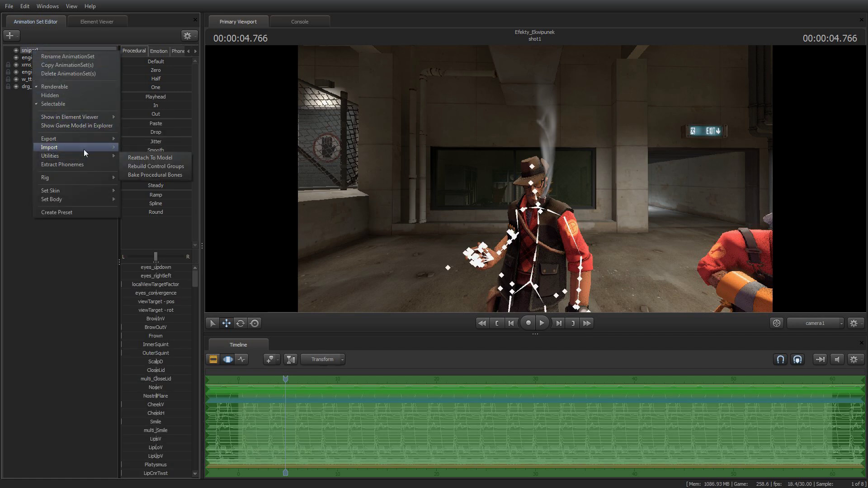
left_click(130, 156)
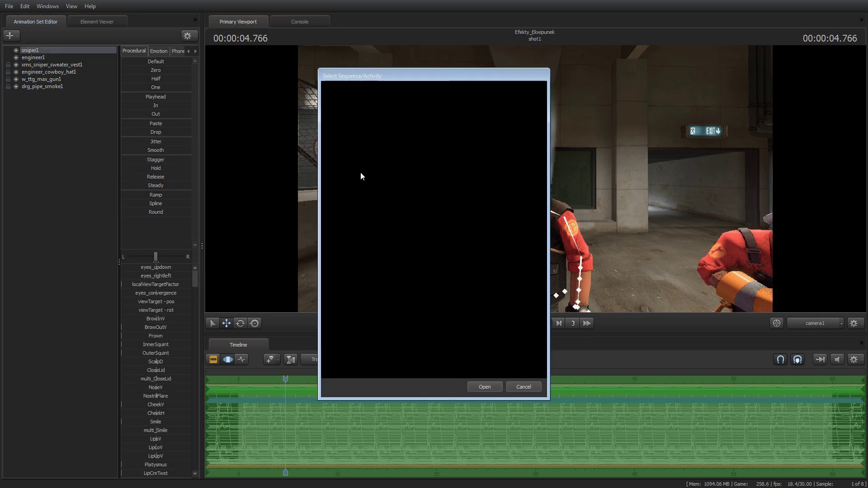
left_click(375, 256)
left_click(379, 317)
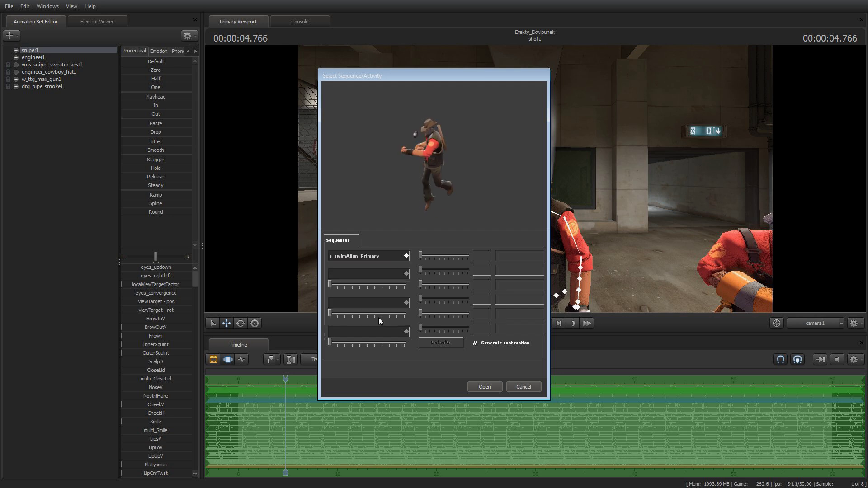
key("Down")
key("Down")
key("Down")
key("Down")
key("Down")
key("Down")
key("Down")
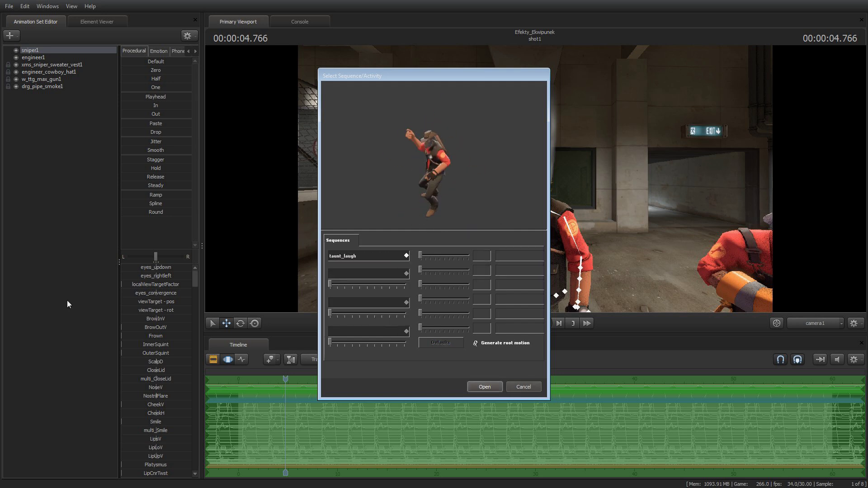
key("Return")
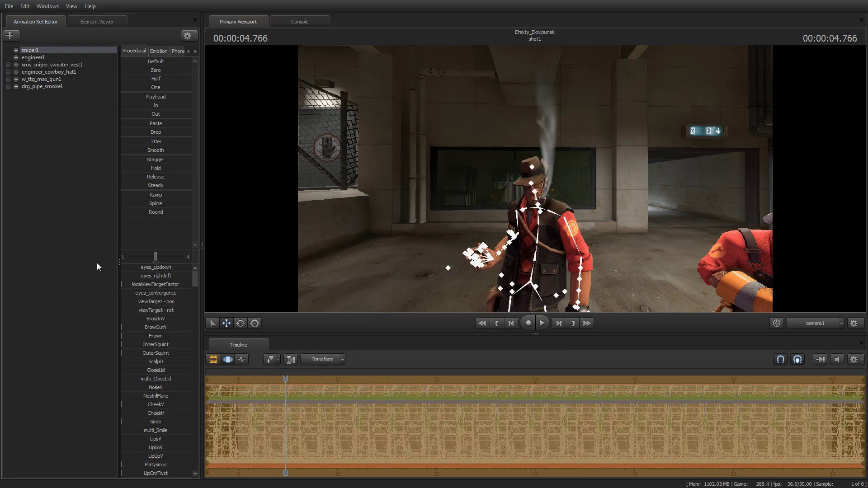
key("space")
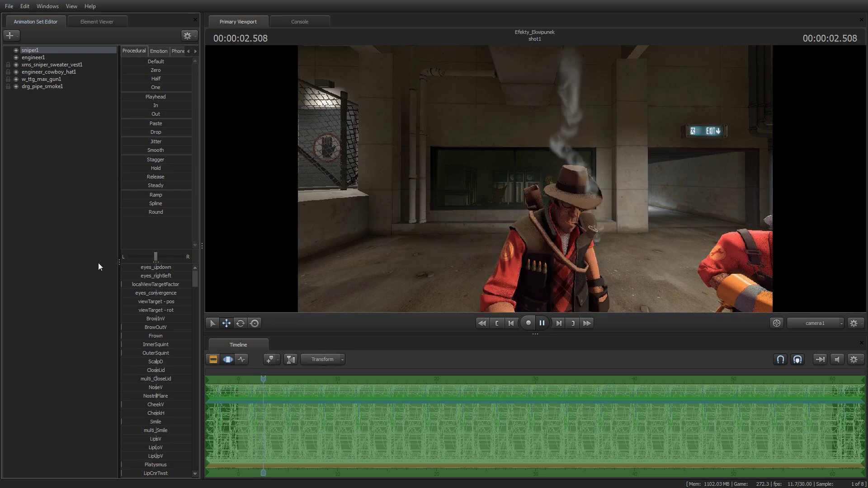
key("space")
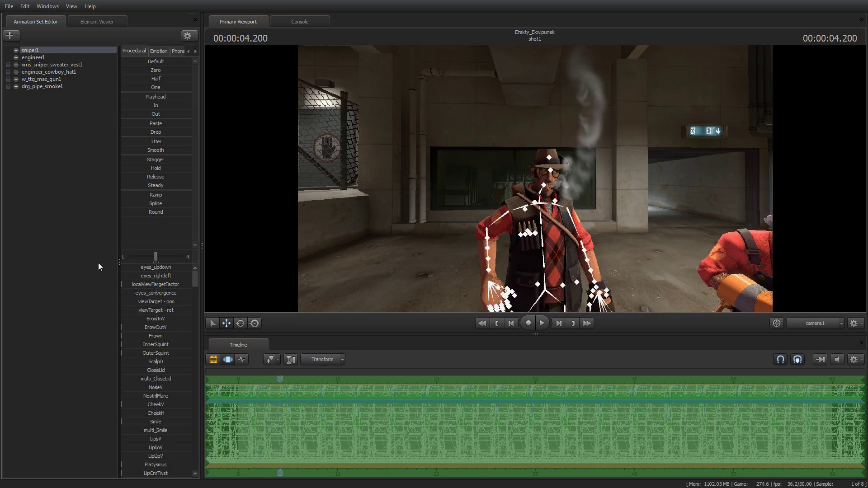